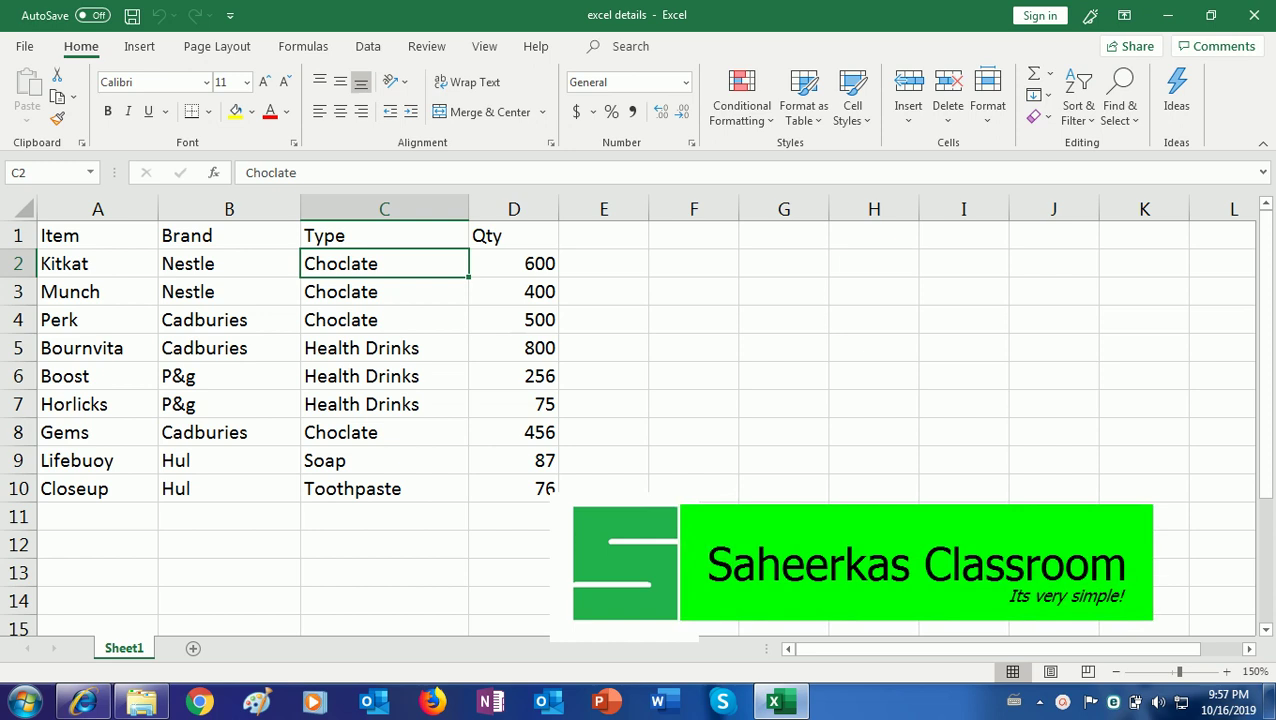
# - Select cell B5 inside the product table
pyautogui.click(79, 388)
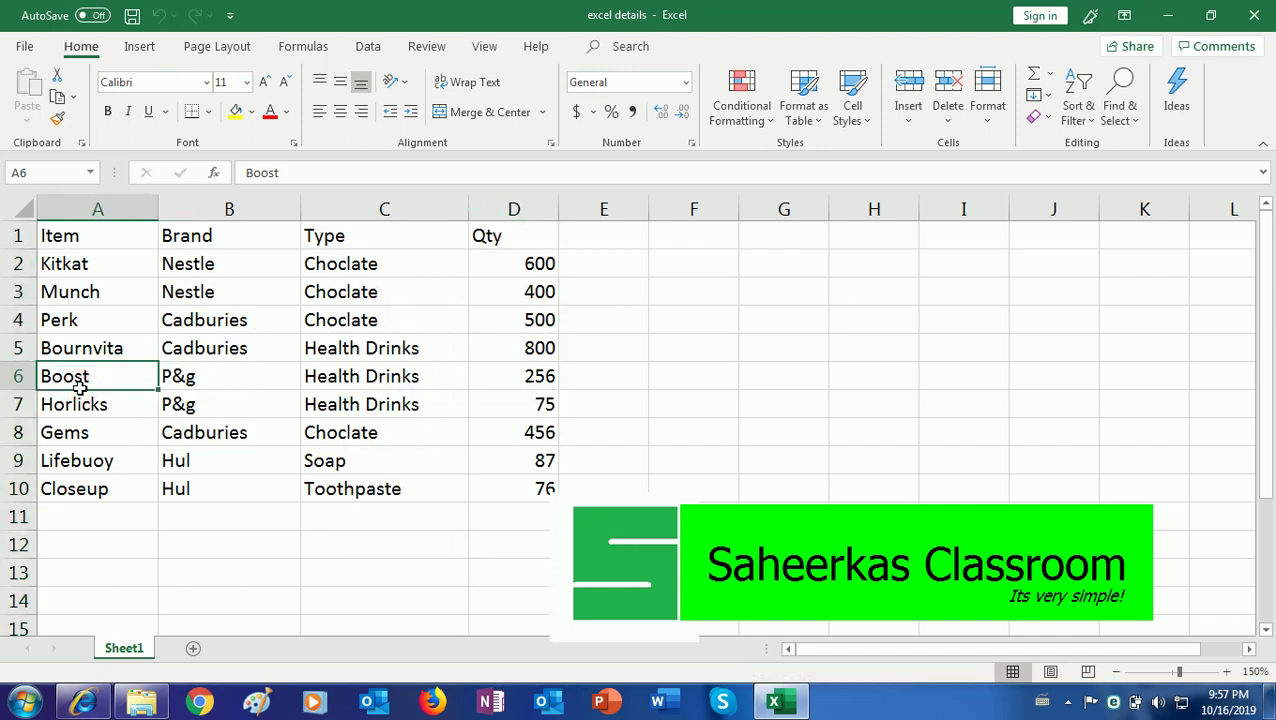
pyautogui.press('Right')
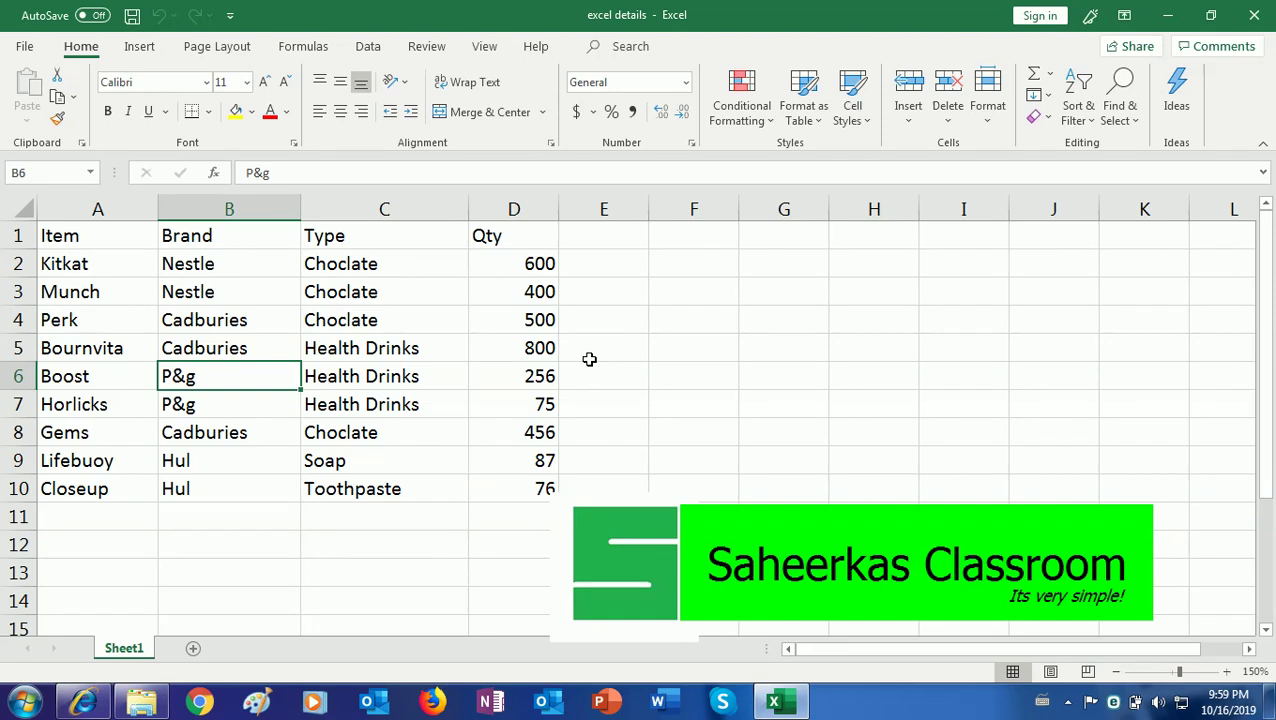
pyautogui.press('Up')
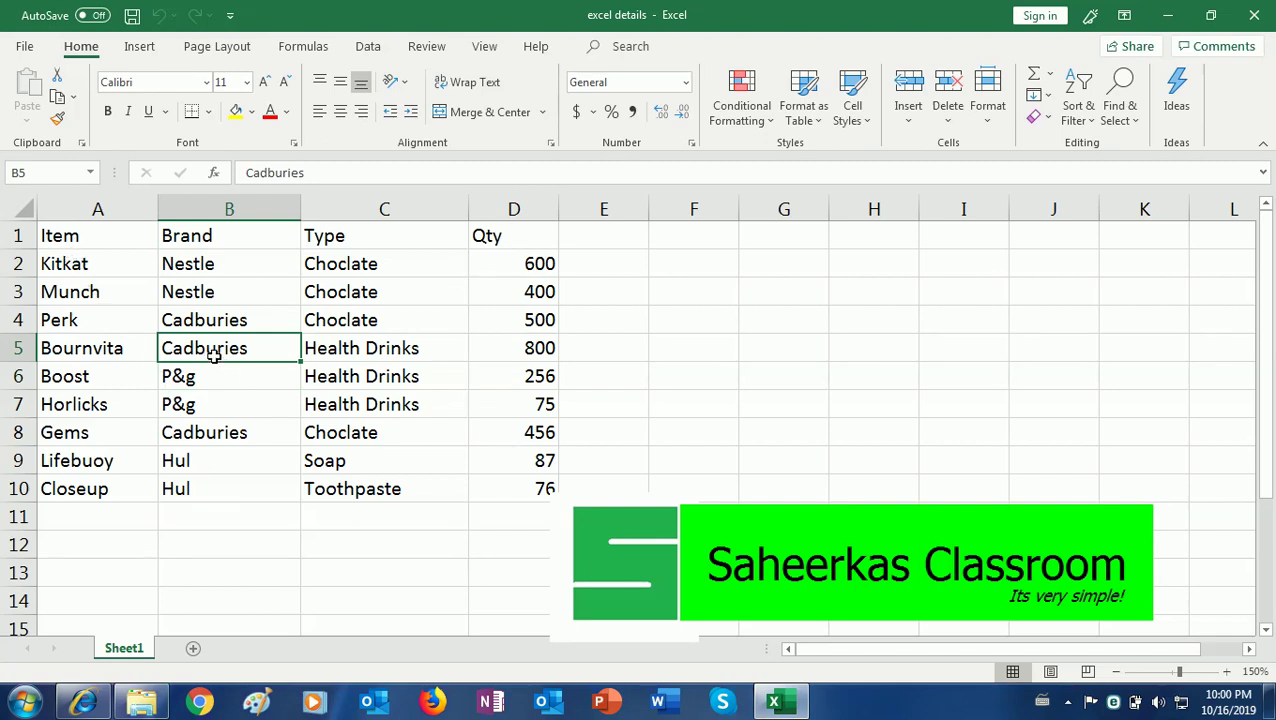
# - Turn on AutoFilter for the table headers, check the Brand list, and open the Type filter list
pyautogui.click(368, 50)
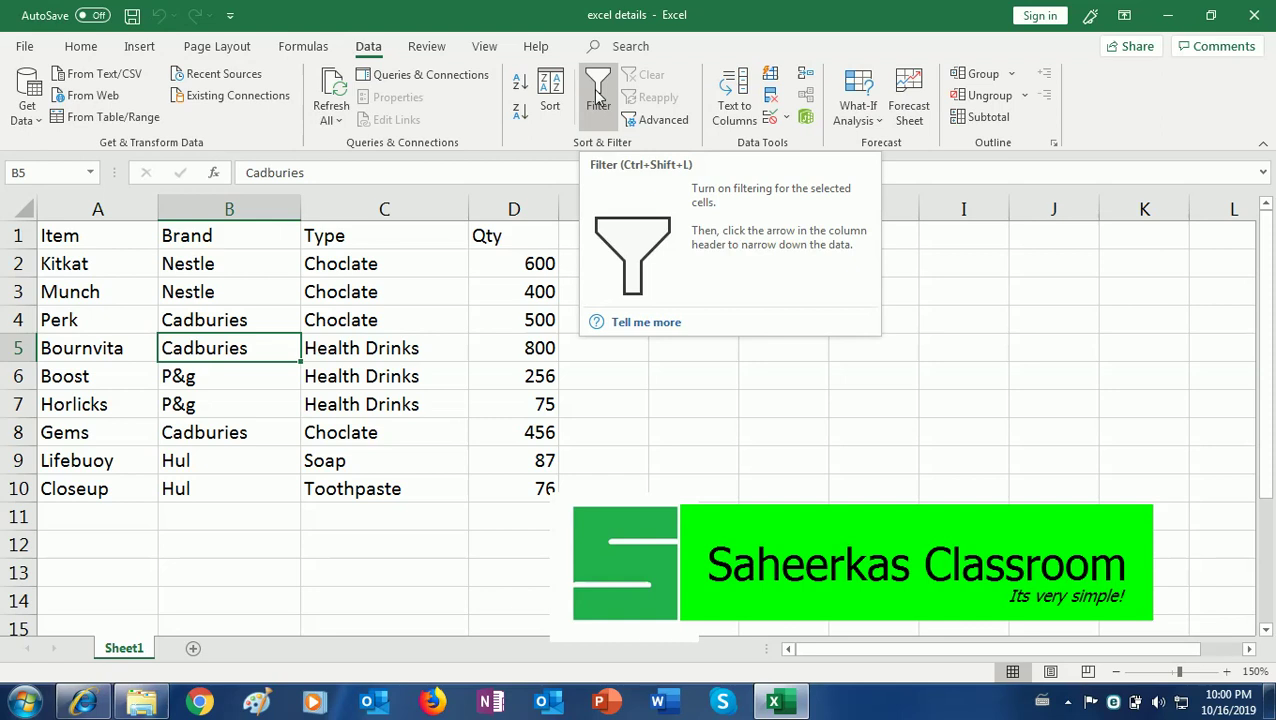
pyautogui.click(597, 95)
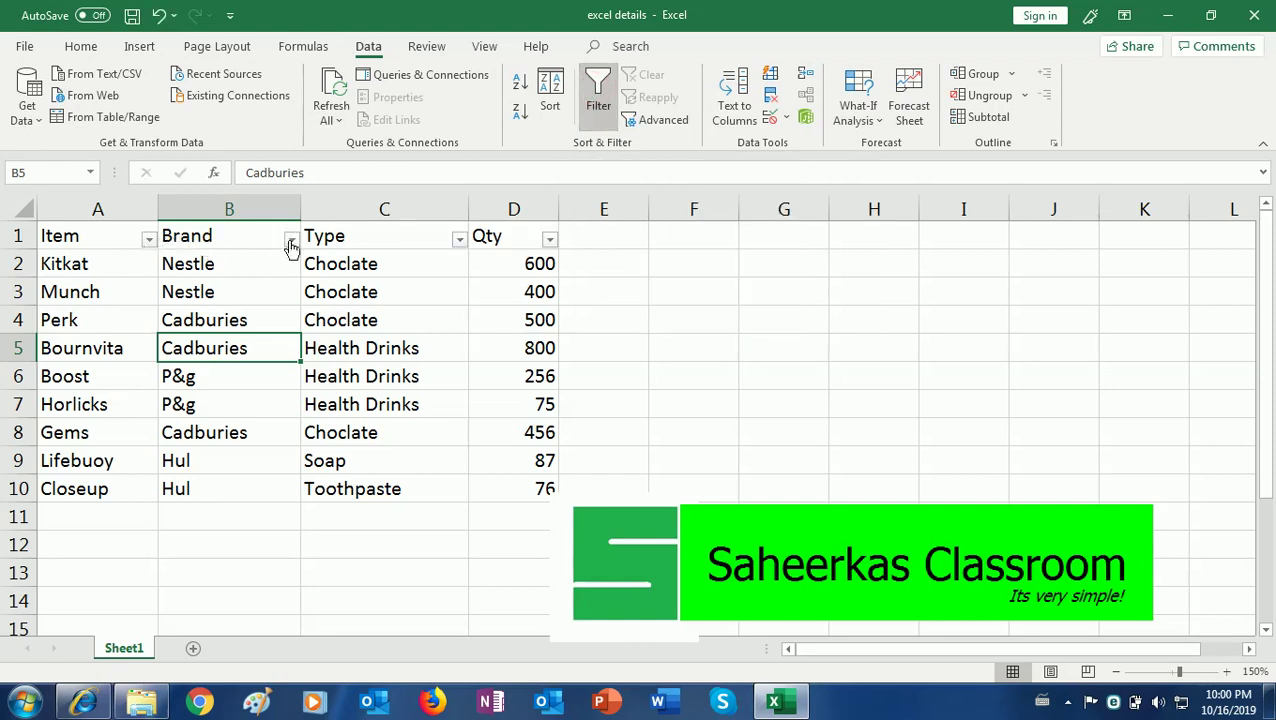
pyautogui.click(289, 239)
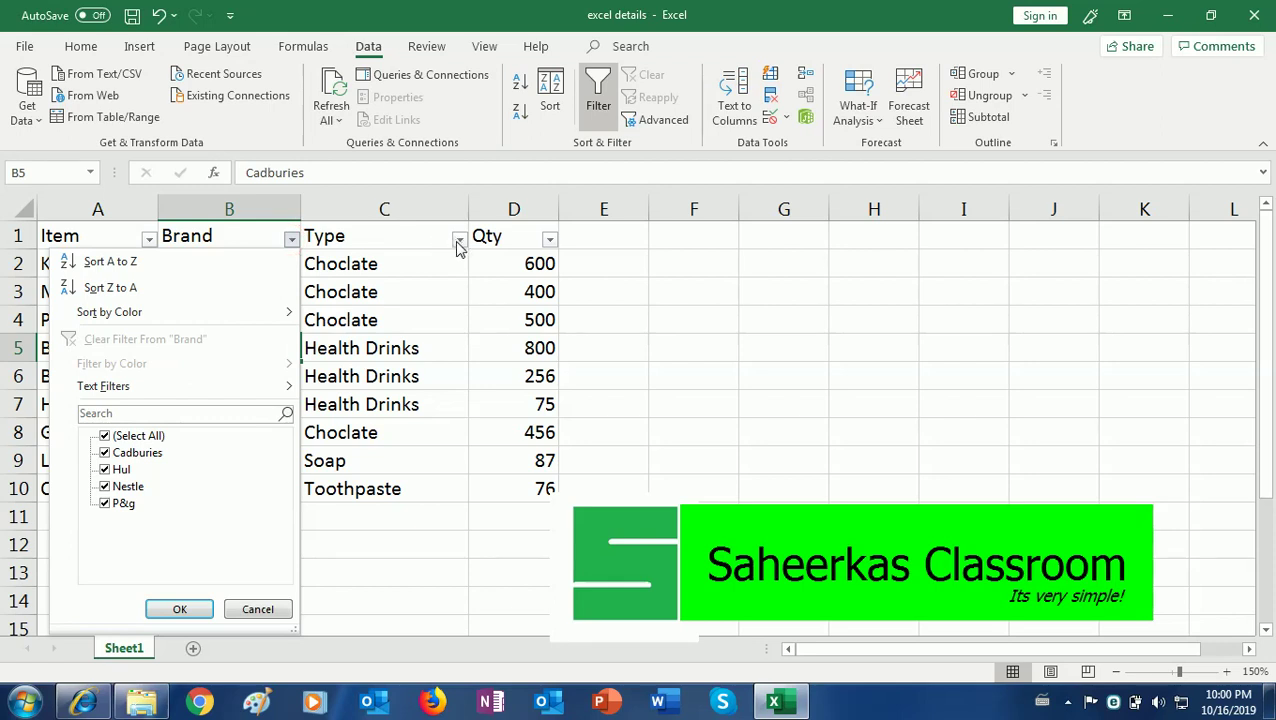
pyautogui.click(291, 241)
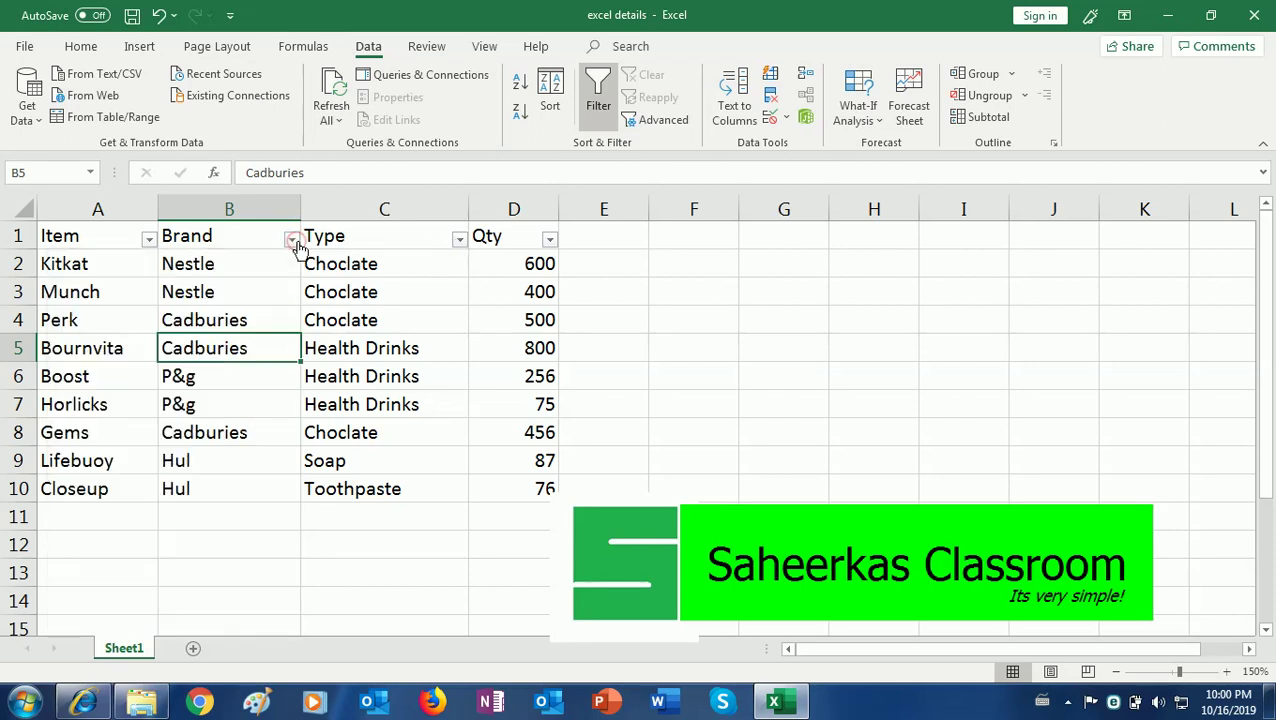
pyautogui.click(459, 239)
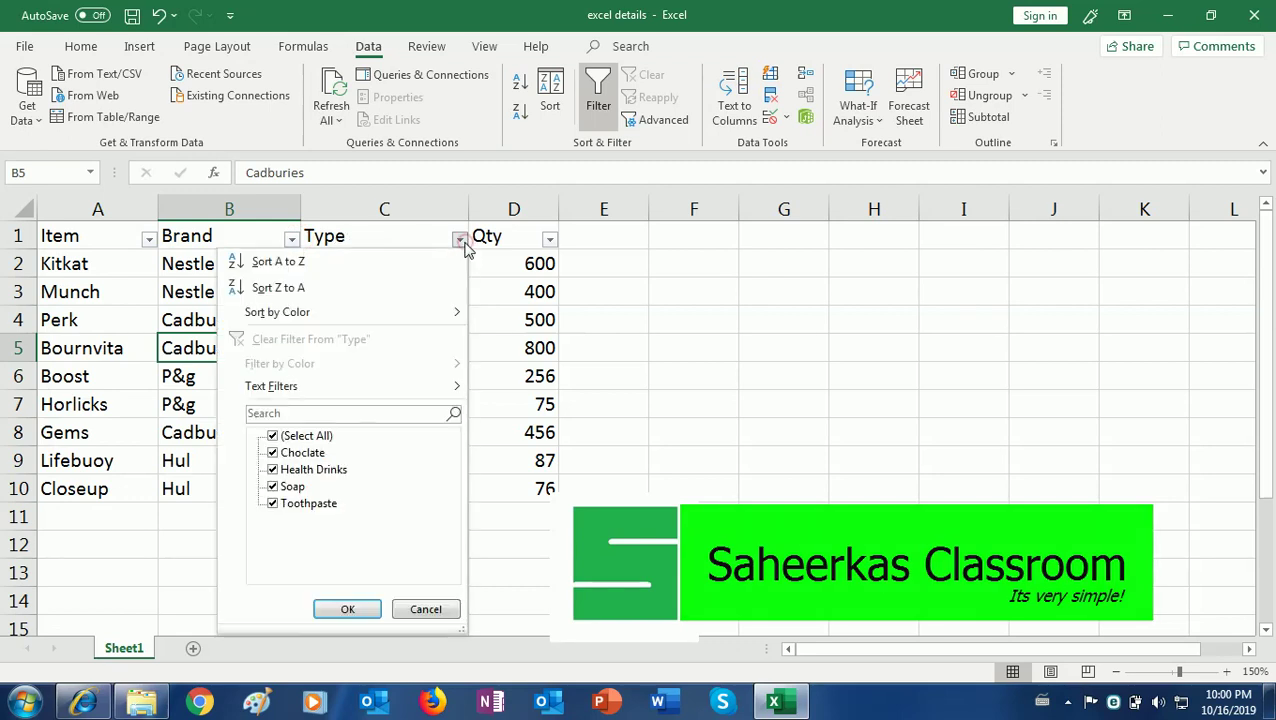
# - Filter the Type column to show only the Choclate rows
pyautogui.click(273, 436)
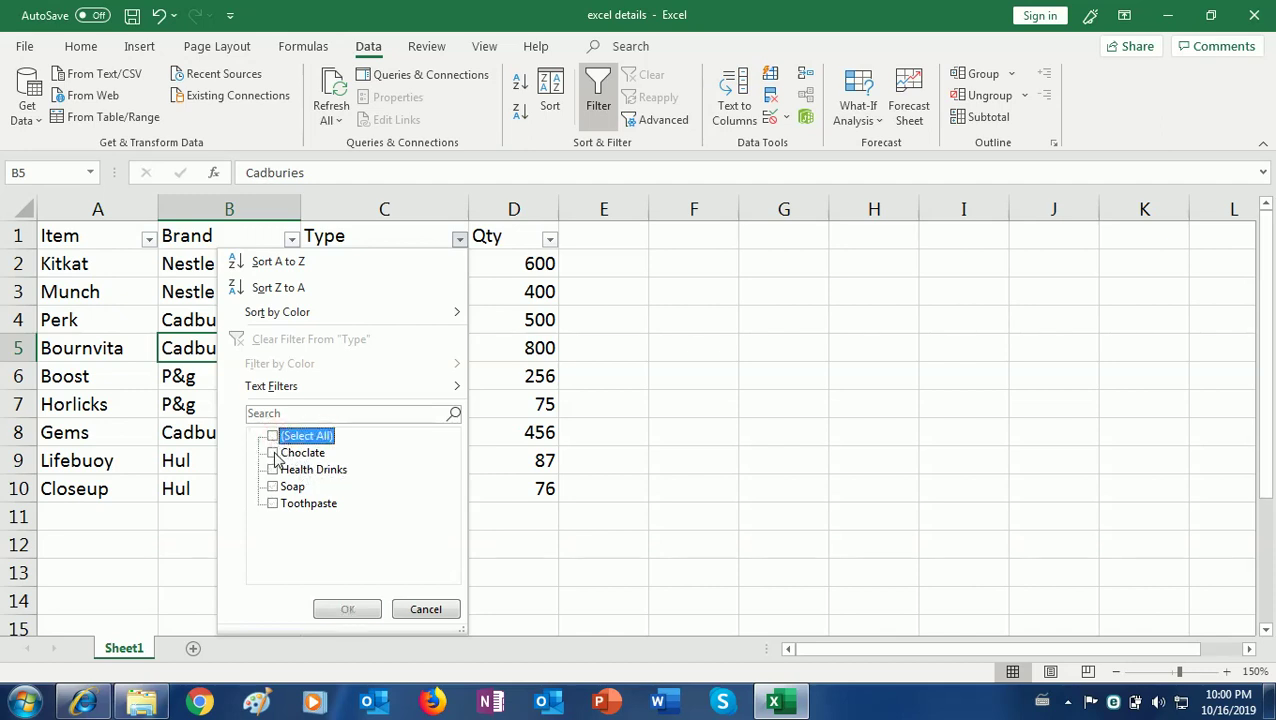
pyautogui.click(273, 453)
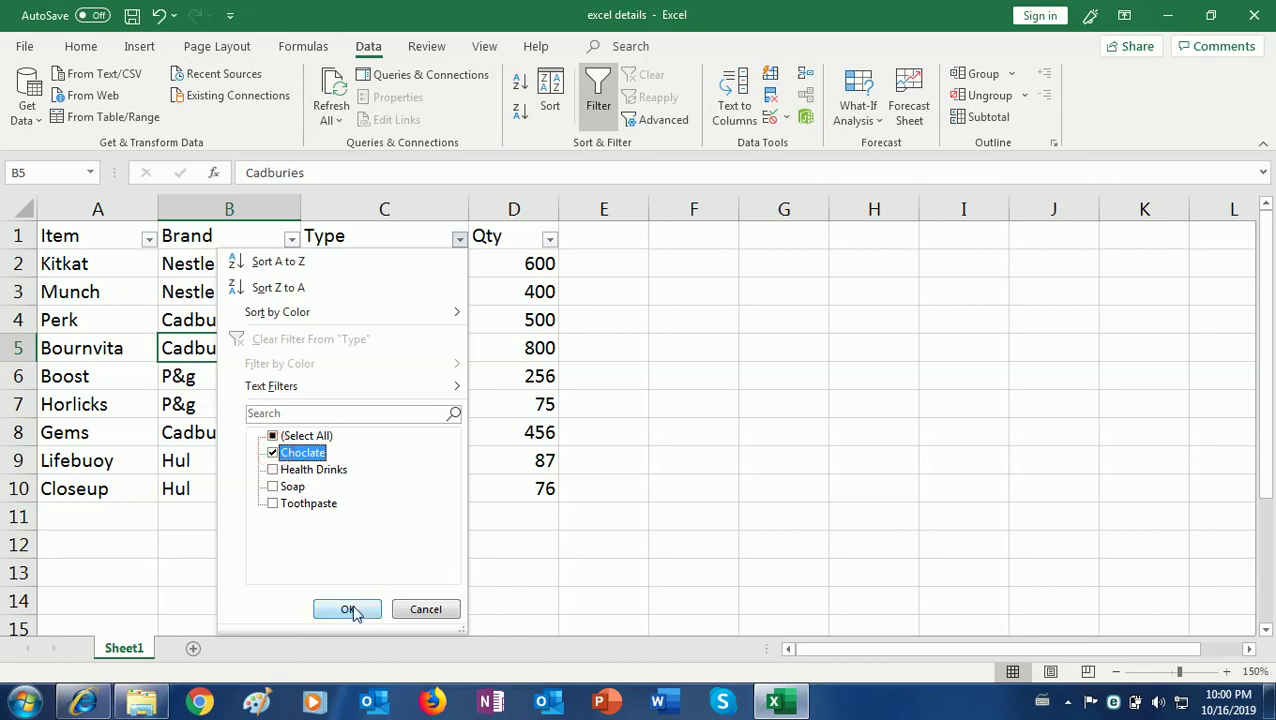
pyautogui.click(350, 610)
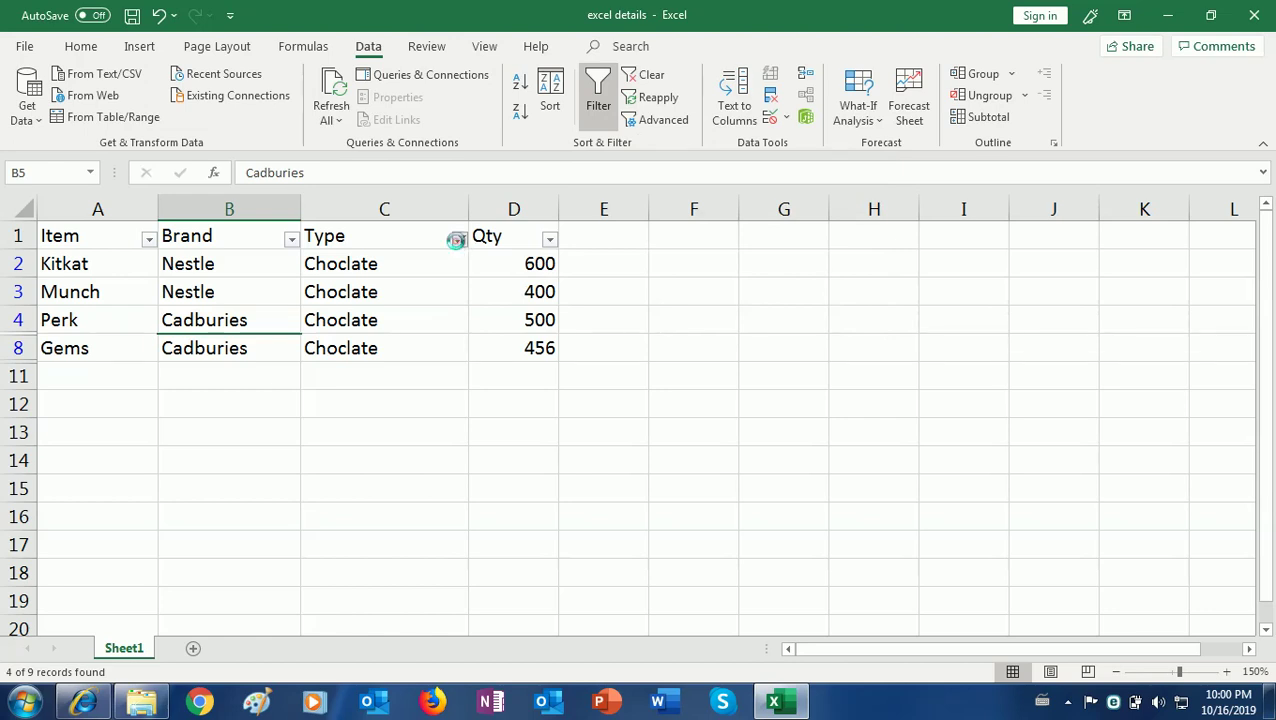
# - Reselect all Type values so all nine products show again
pyautogui.click(456, 240)
pyautogui.click(277, 438)
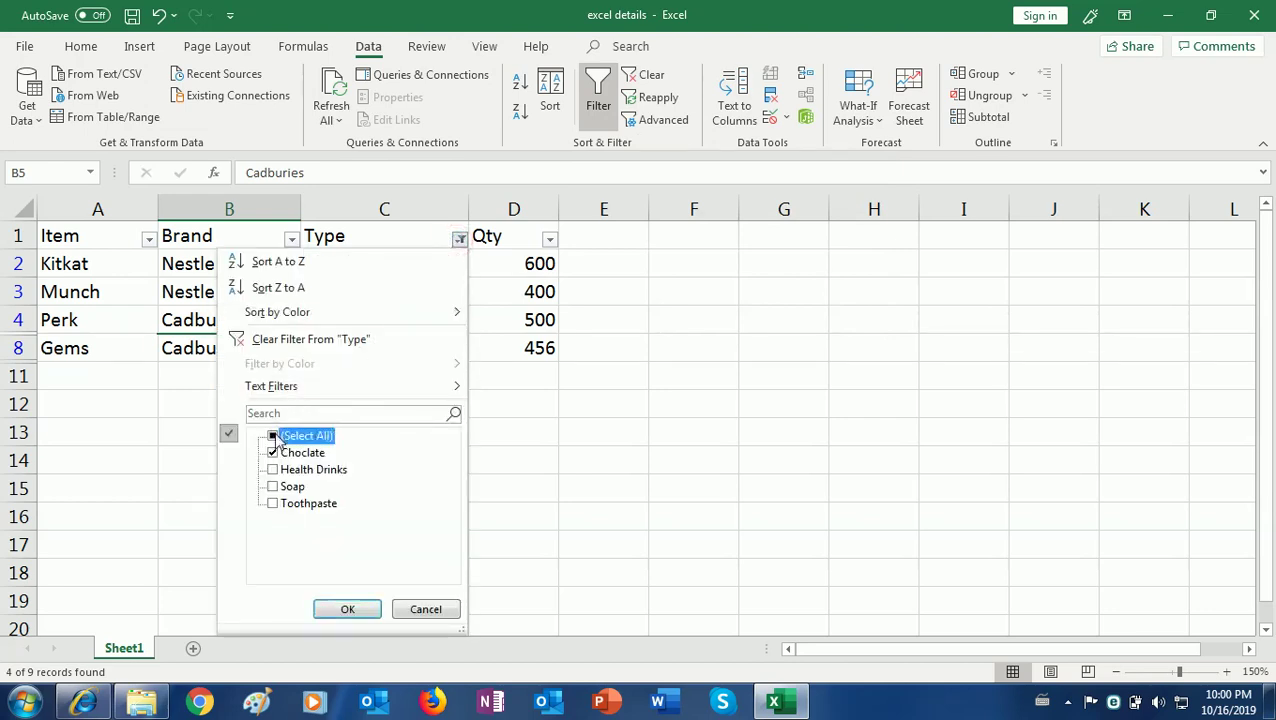
pyautogui.click(357, 613)
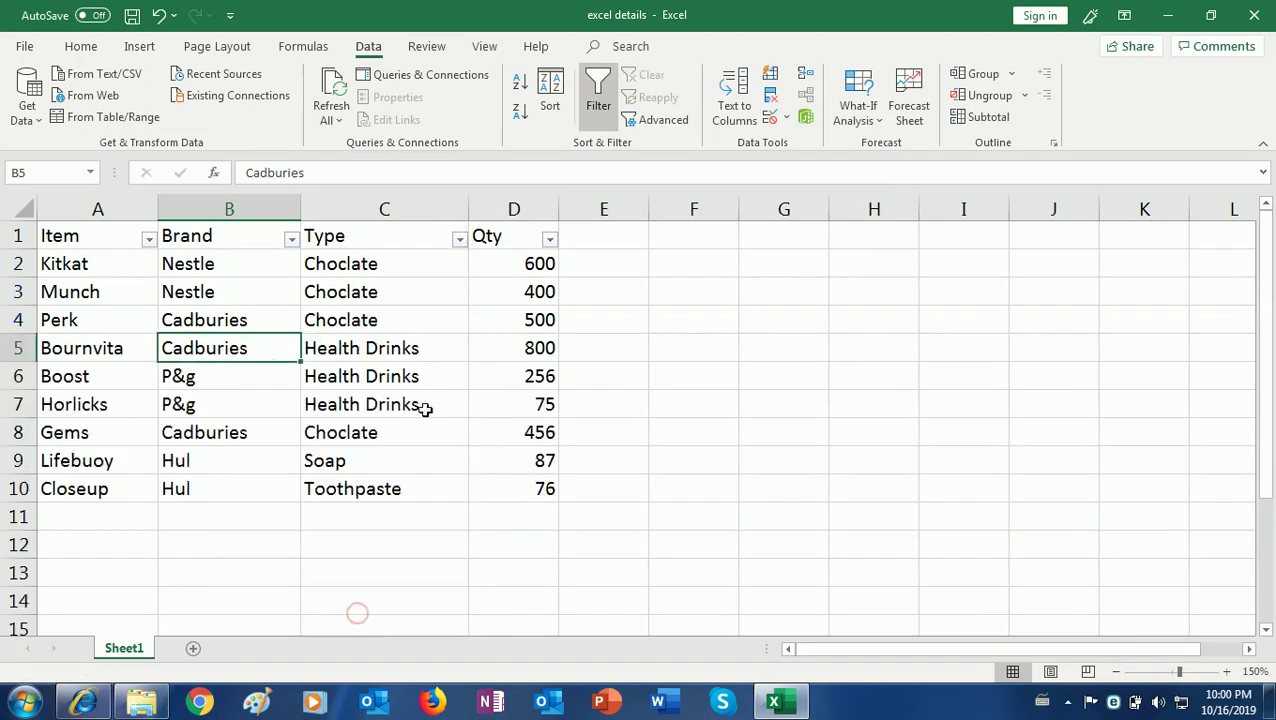
# - Look over the Brand filter list without filtering, then show the Qty column's number filter conditions
pyautogui.click(291, 240)
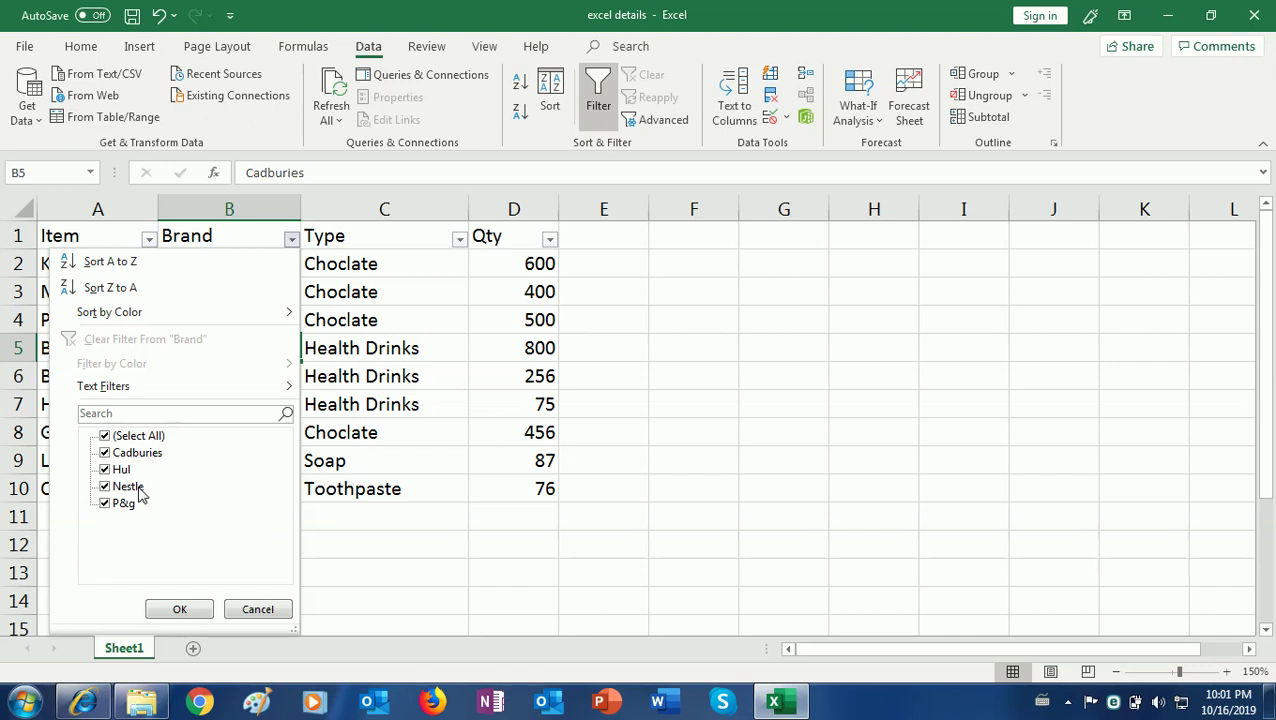
pyautogui.click(117, 412)
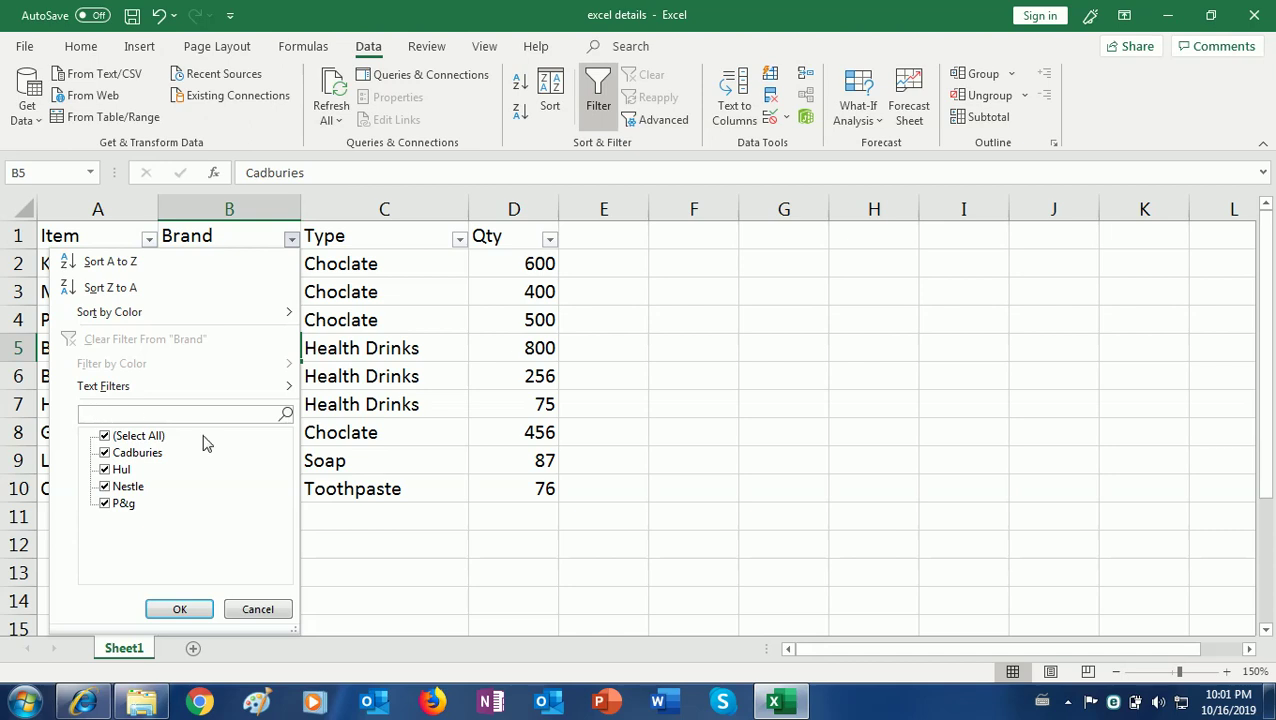
pyautogui.click(572, 362)
pyautogui.click(549, 240)
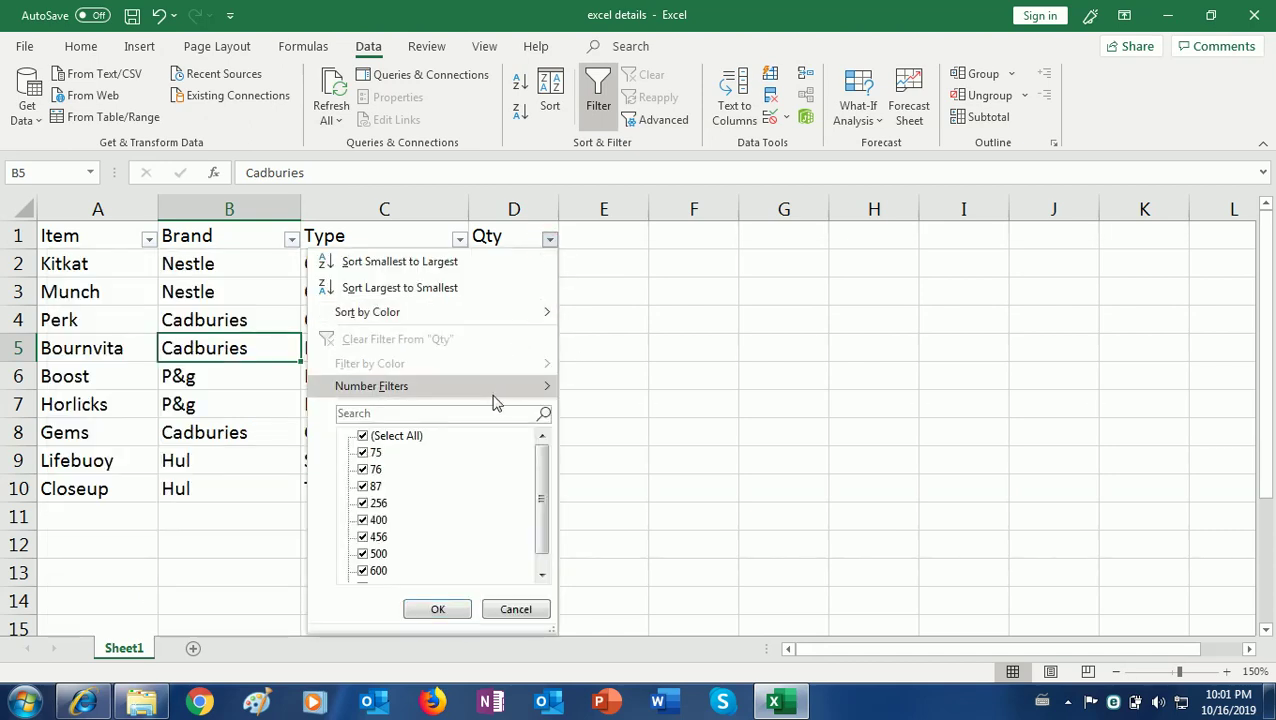
pyautogui.moveTo(372, 386)
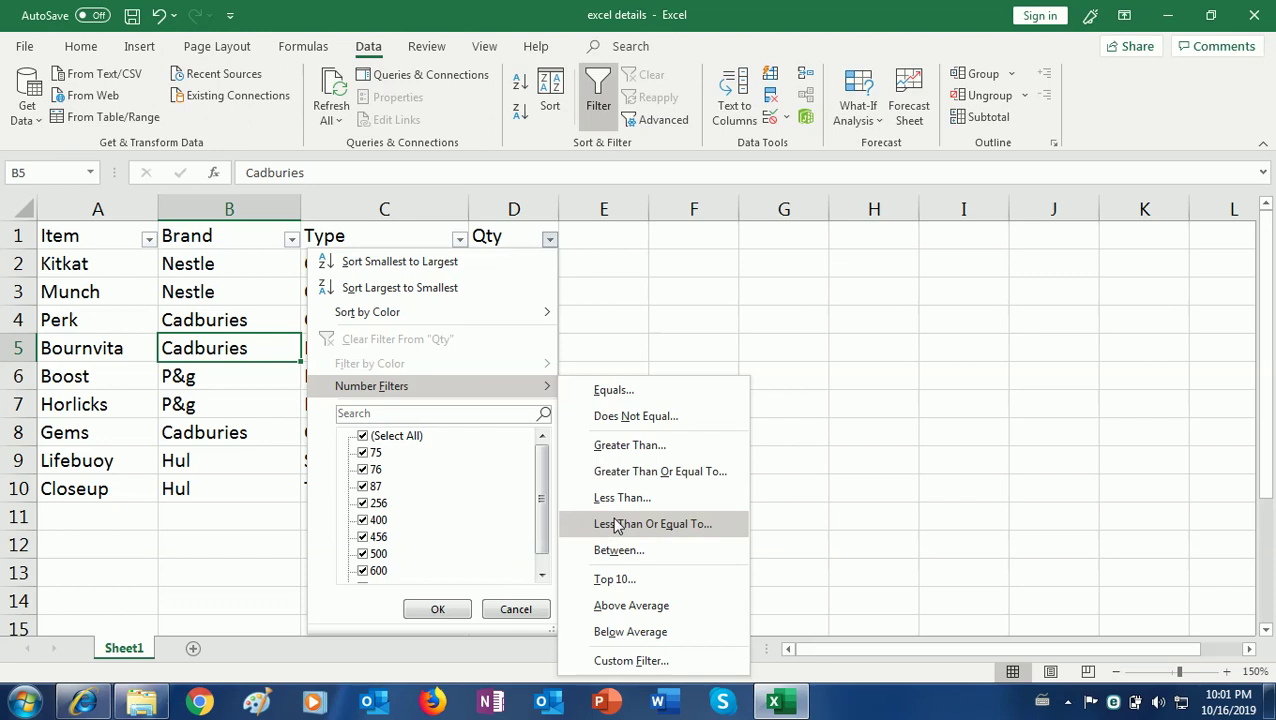
# - Filter the Qty column to show only quantities greater than 500
pyautogui.click(612, 447)
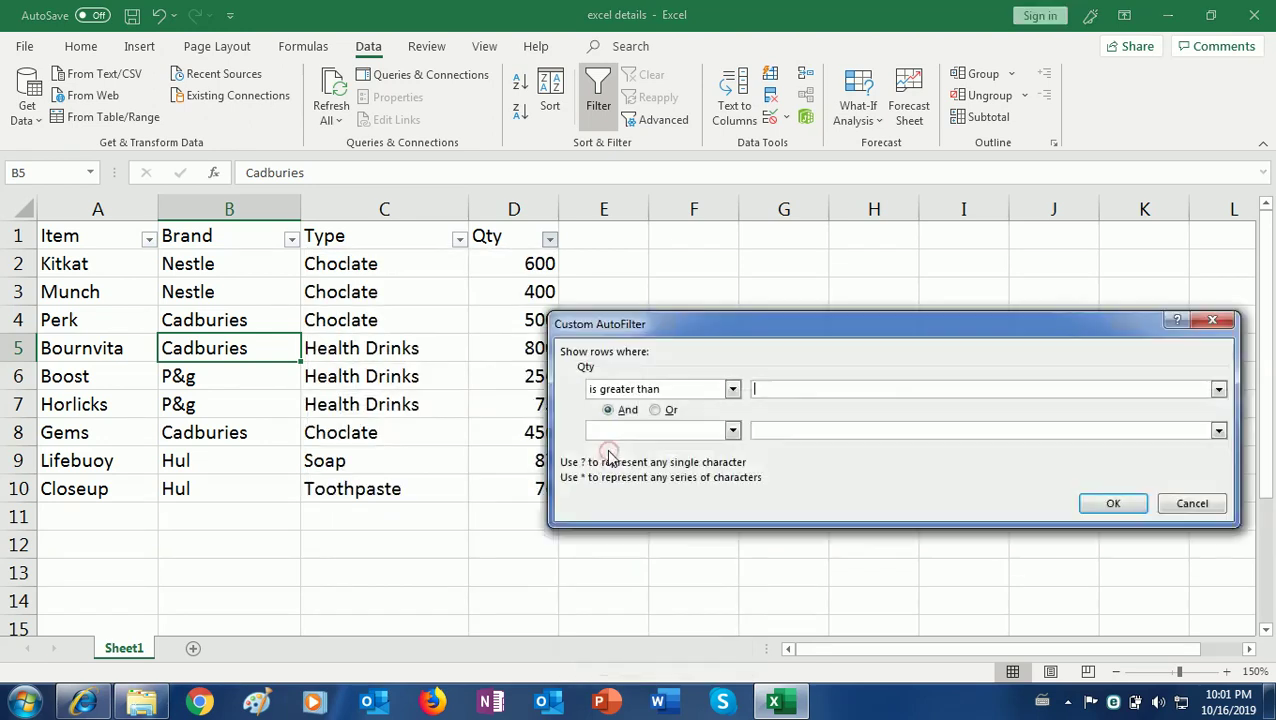
pyautogui.write('500')
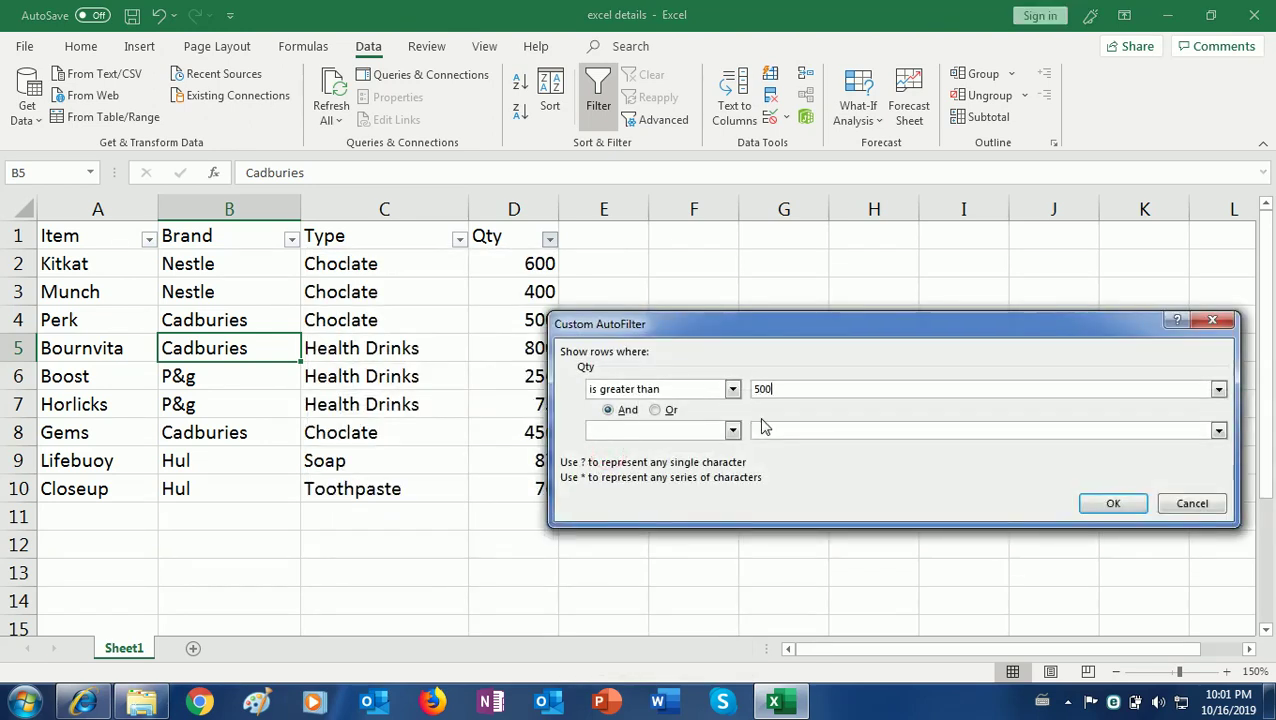
pyautogui.click(1110, 504)
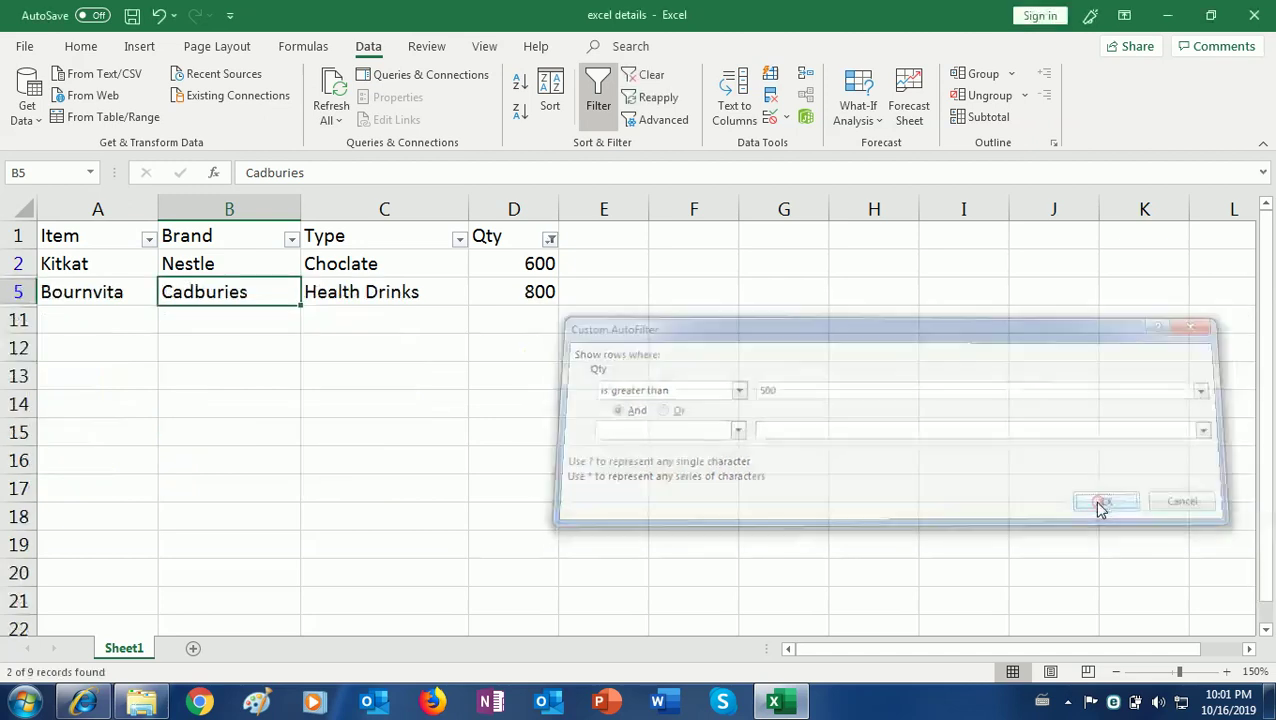
# - Review the Qty filter options, then select the Qty values in rows 4 to 8 and cell C6
pyautogui.click(550, 240)
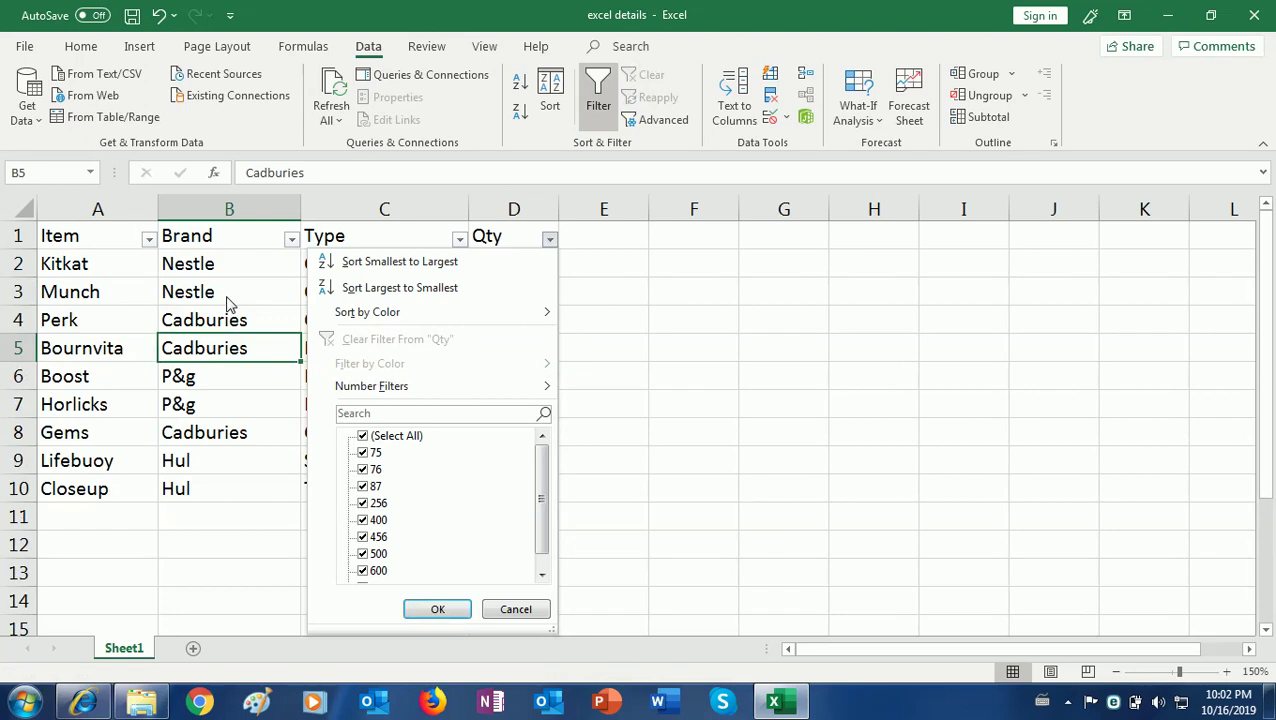
pyautogui.press('Escape')
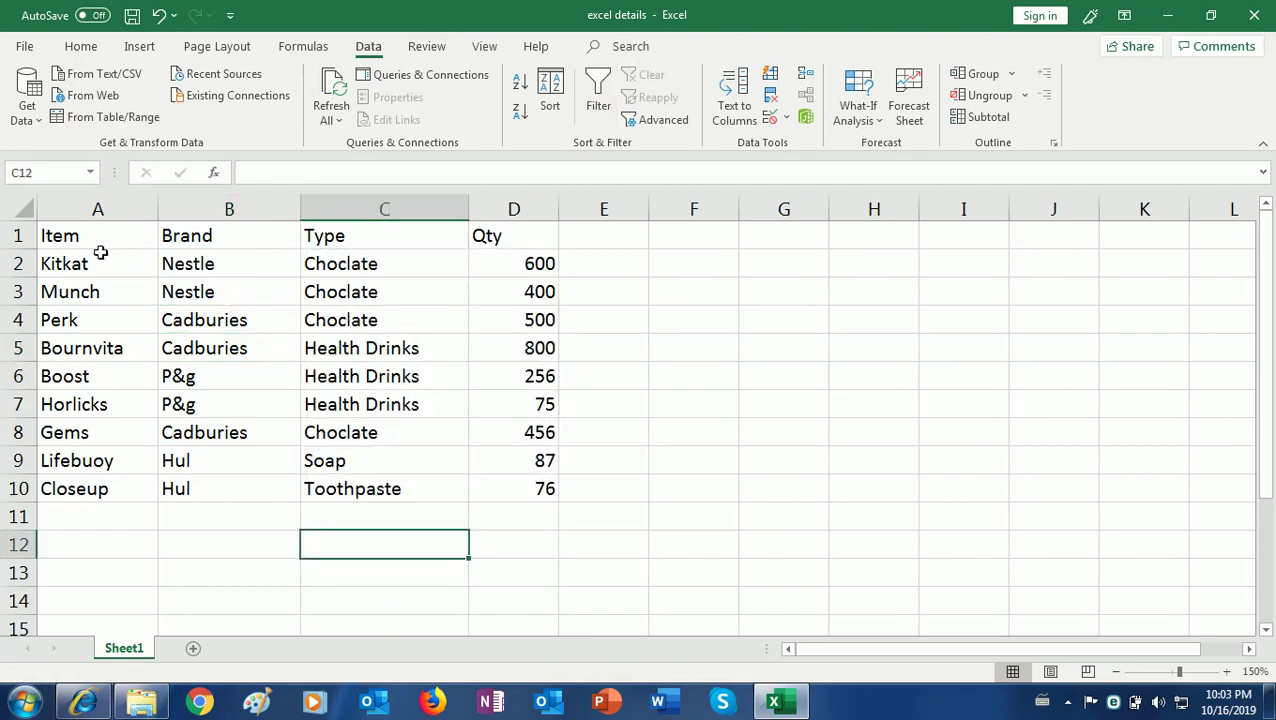
pyautogui.moveTo(530, 320); pyautogui.dragTo(521, 425)
pyautogui.click(345, 376)
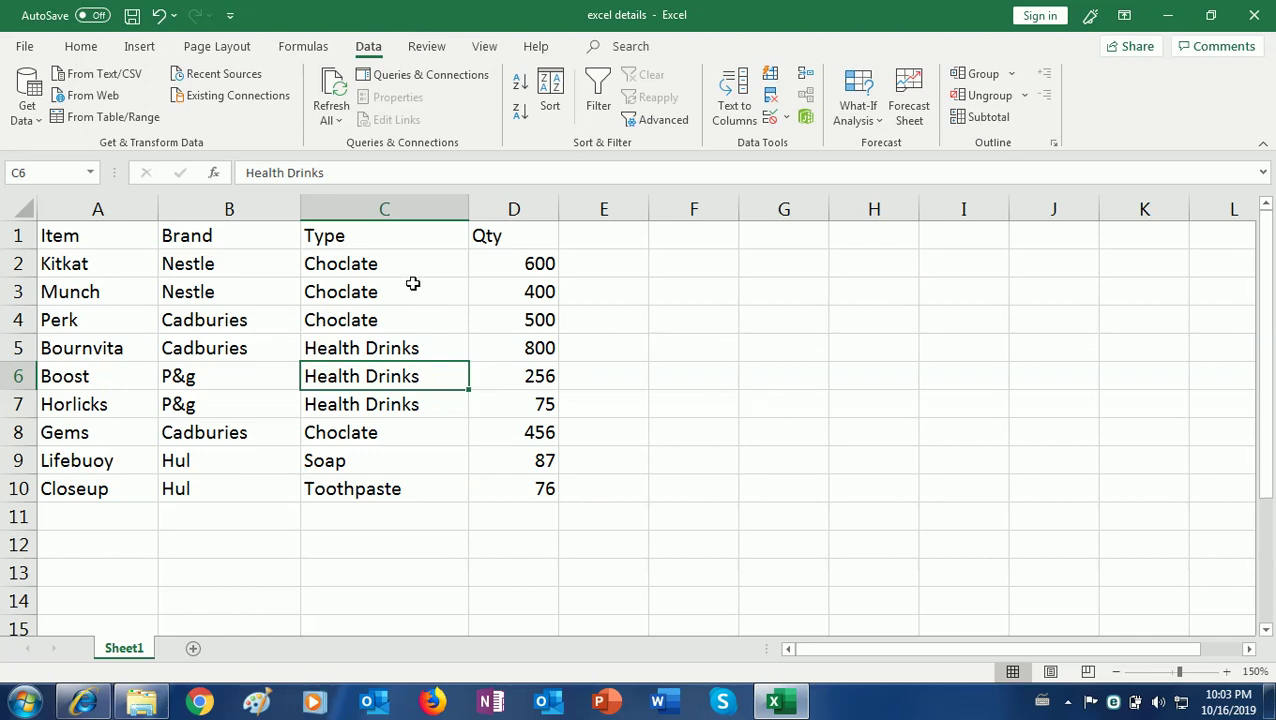
pyautogui.click(404, 286)
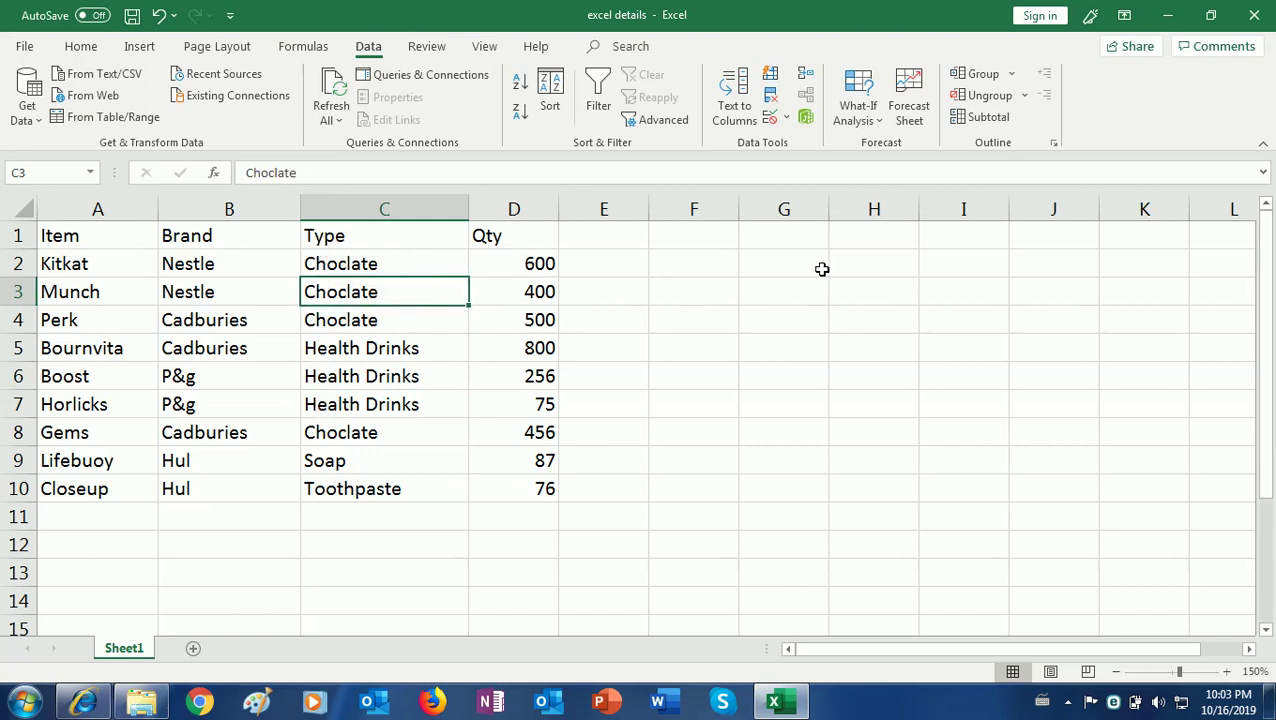
pyautogui.click(854, 264)
# - Enter 'type' in H2 and 'Choclate' in H3, then reselect a cell in the table
pyautogui.write('type')
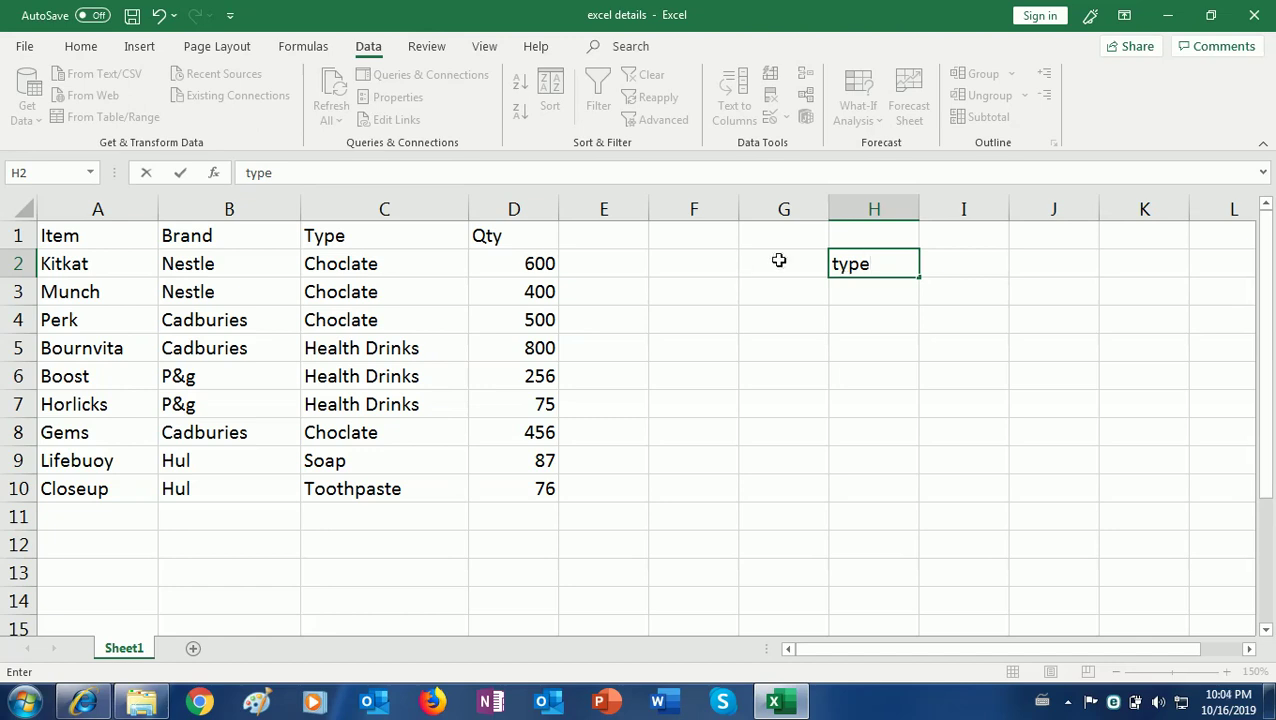
pyautogui.click(846, 298)
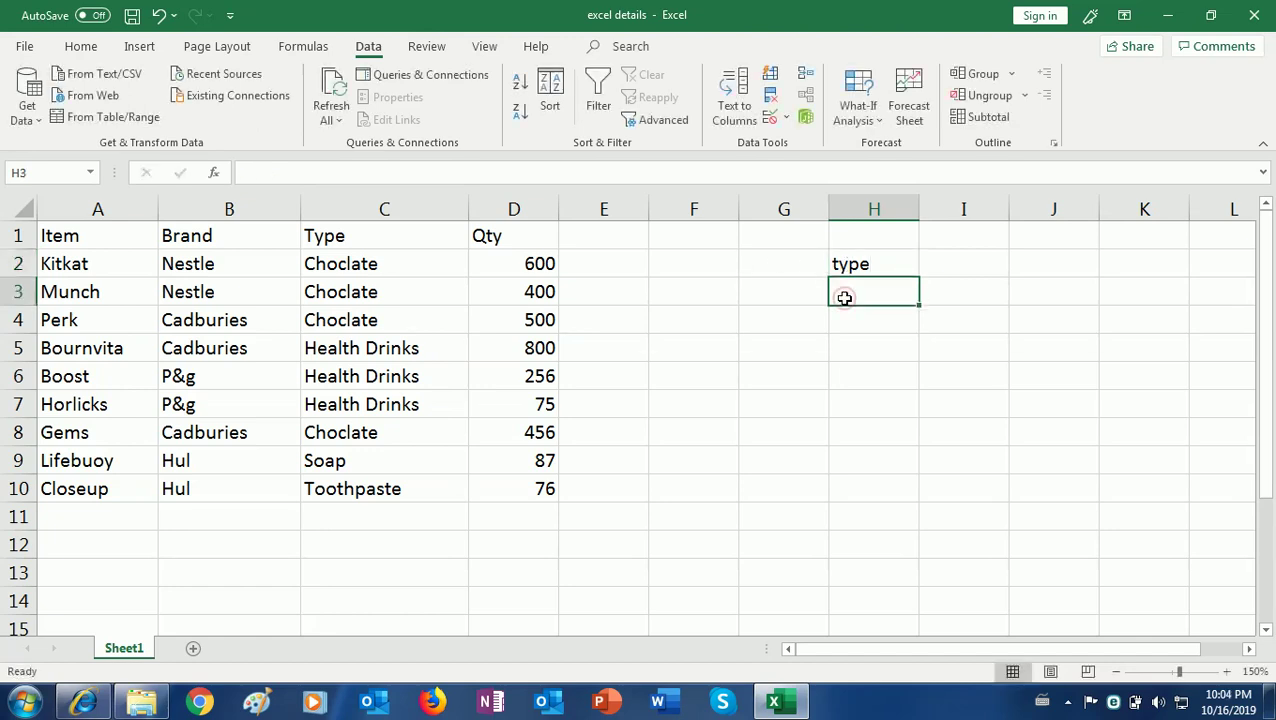
pyautogui.write('Choclate')
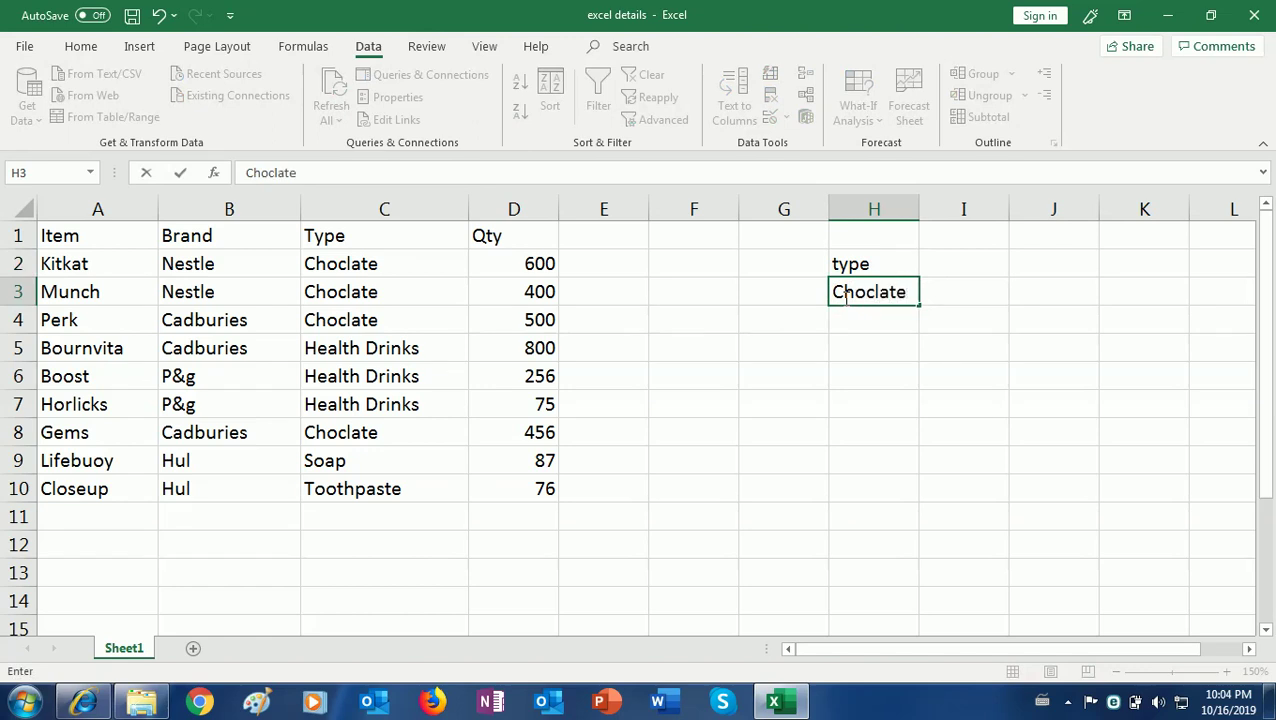
pyautogui.click(902, 362)
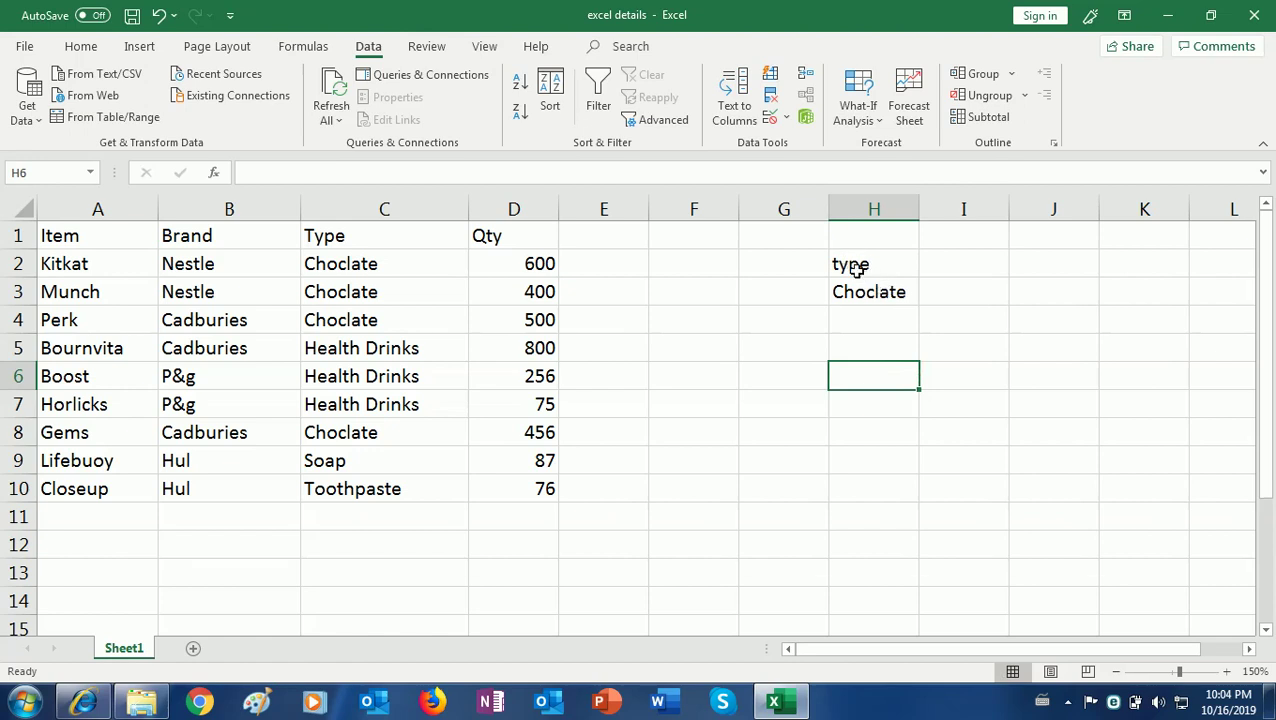
pyautogui.click(869, 290)
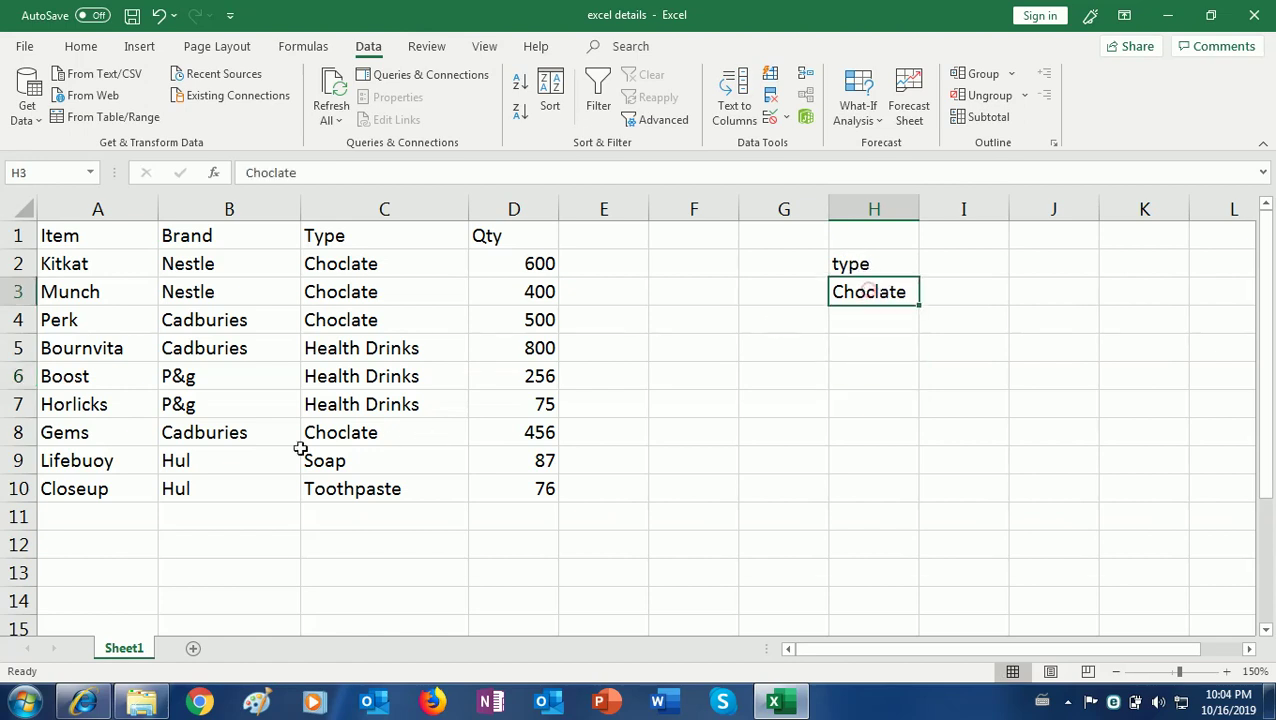
pyautogui.click(194, 345)
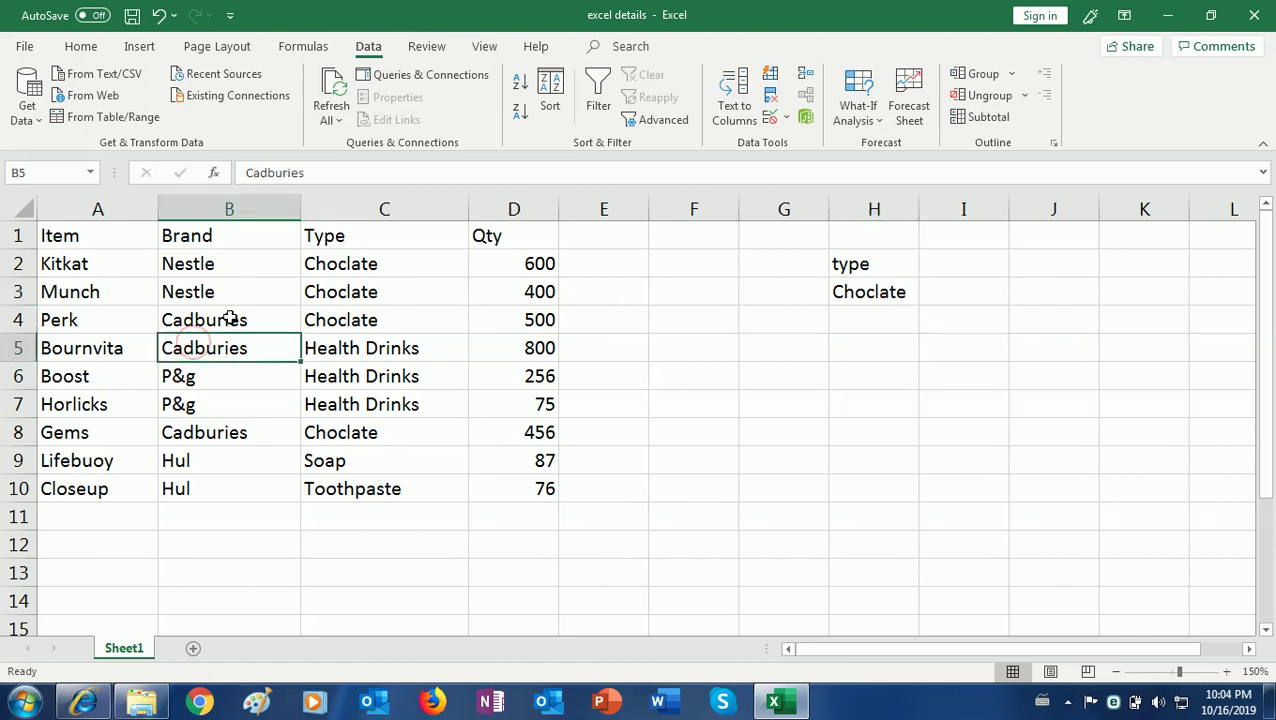
# - Run Advanced Filter with criteria range H2:H3, copying the matching rows to G8
pyautogui.click(663, 121)
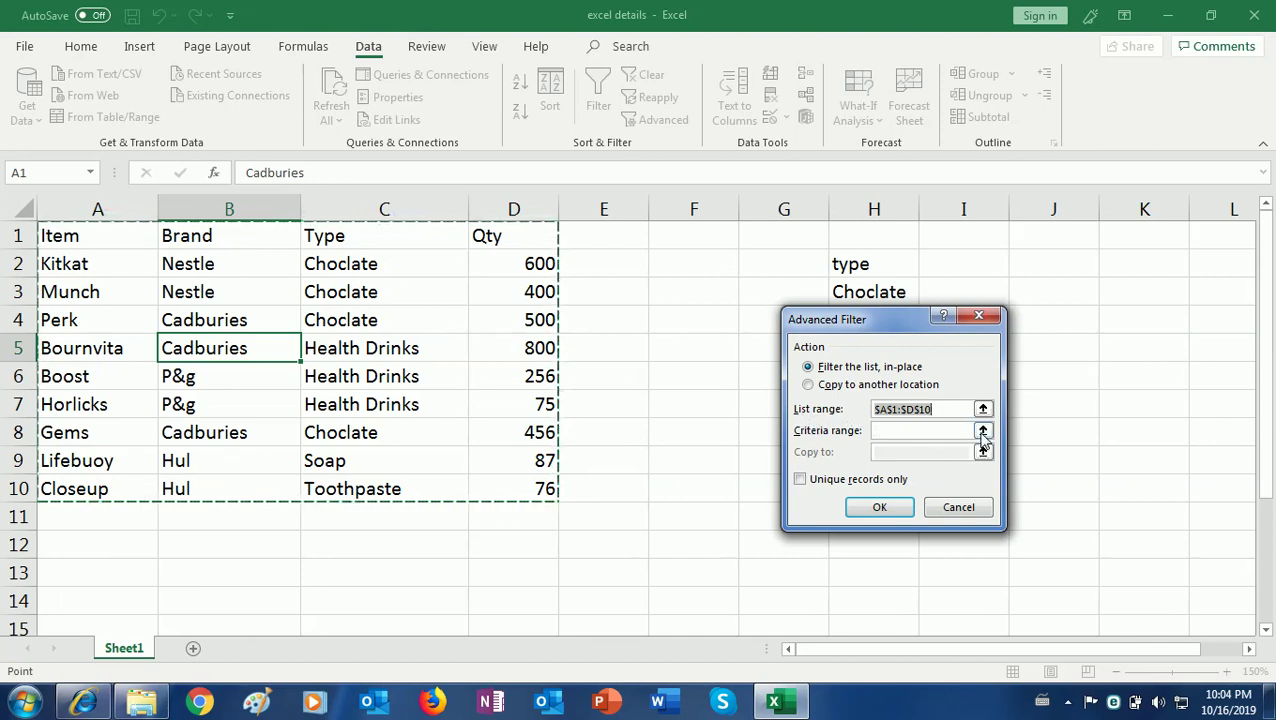
pyautogui.click(982, 434)
pyautogui.moveTo(866, 260); pyautogui.dragTo(870, 290)
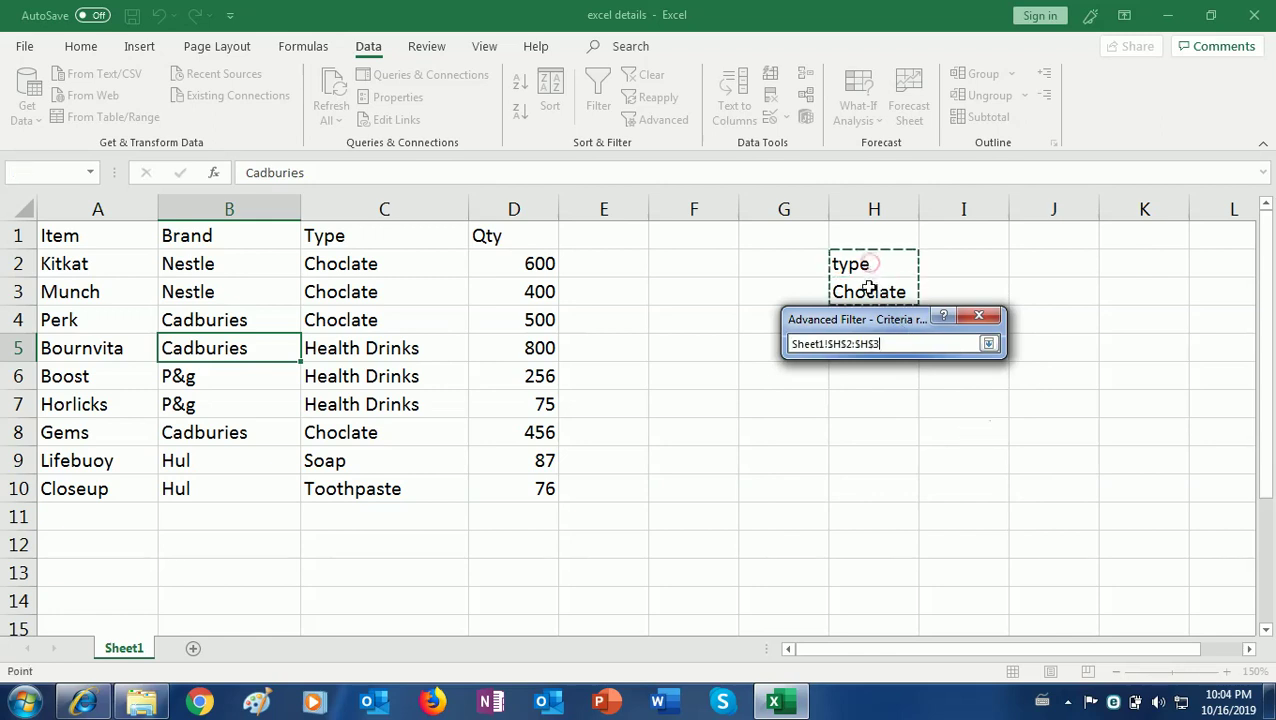
pyautogui.click(987, 343)
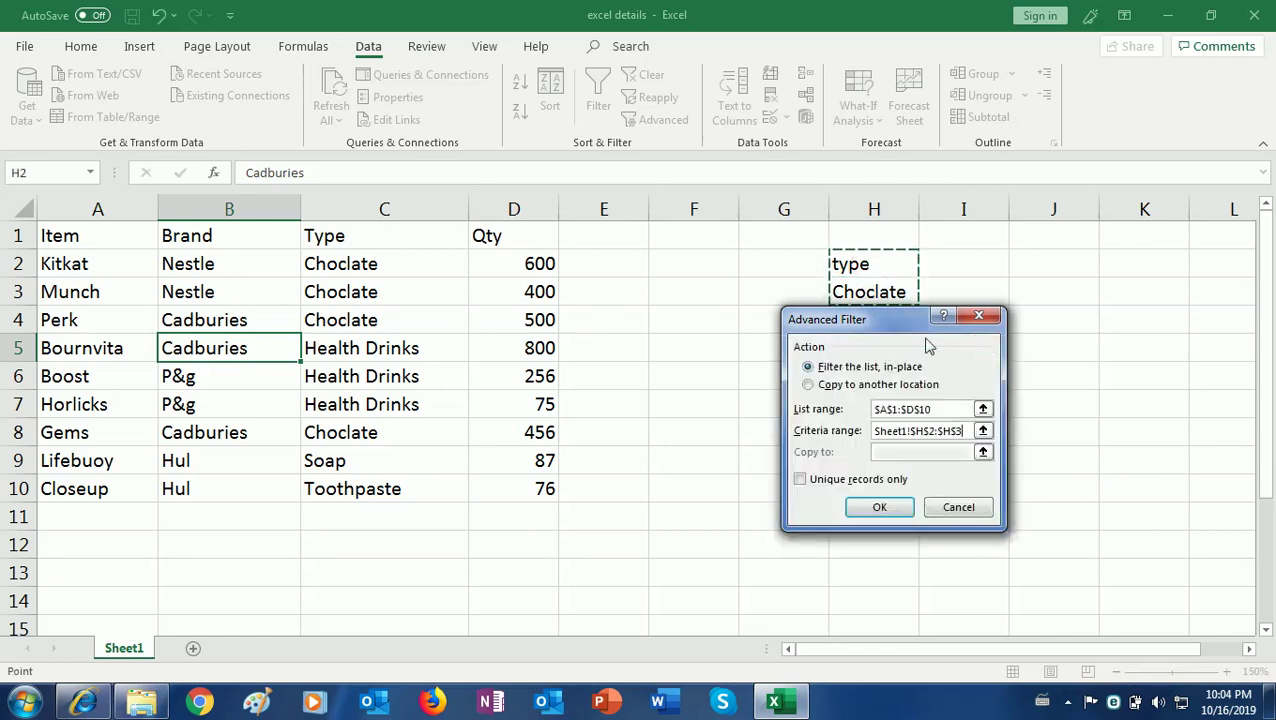
pyautogui.click(809, 385)
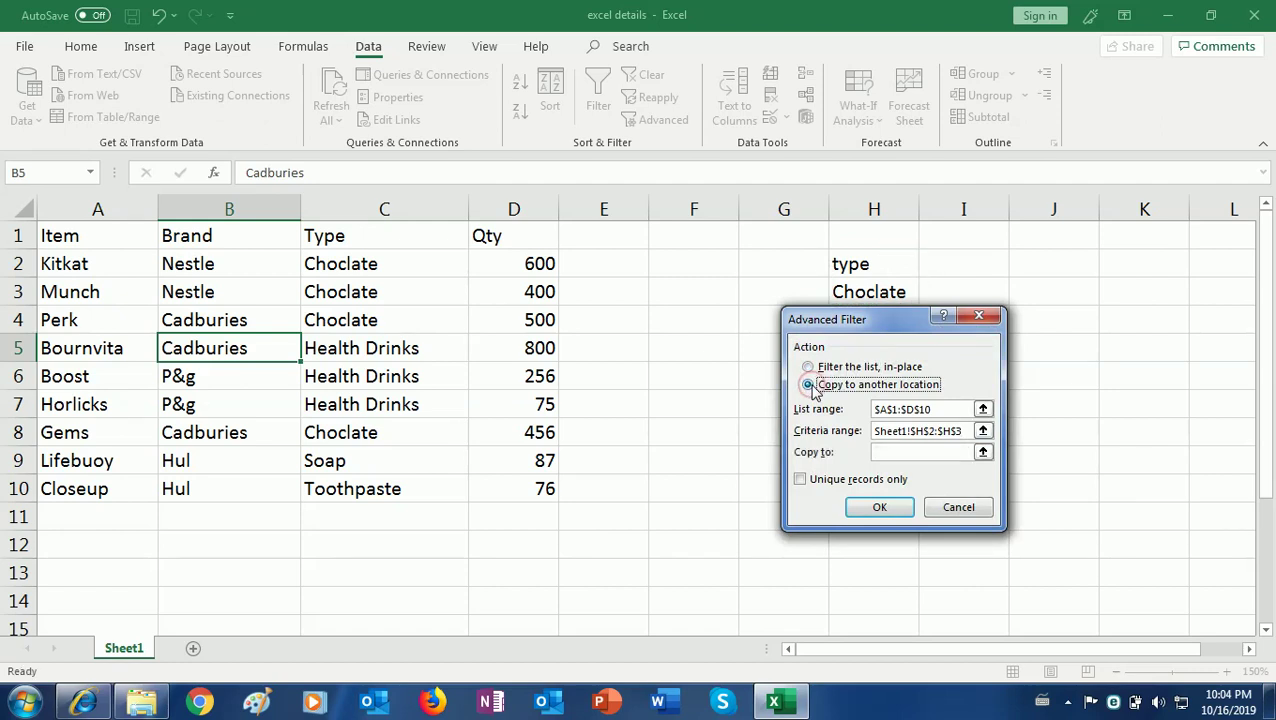
pyautogui.click(983, 453)
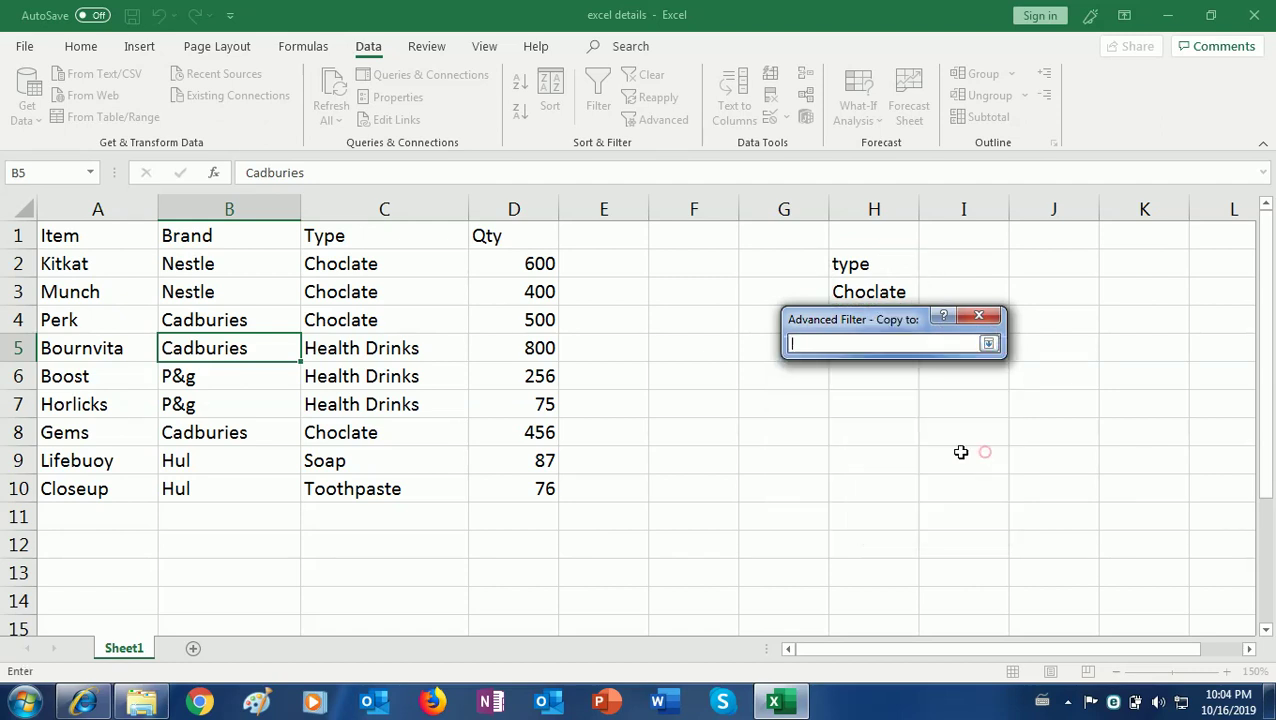
pyautogui.click(758, 433)
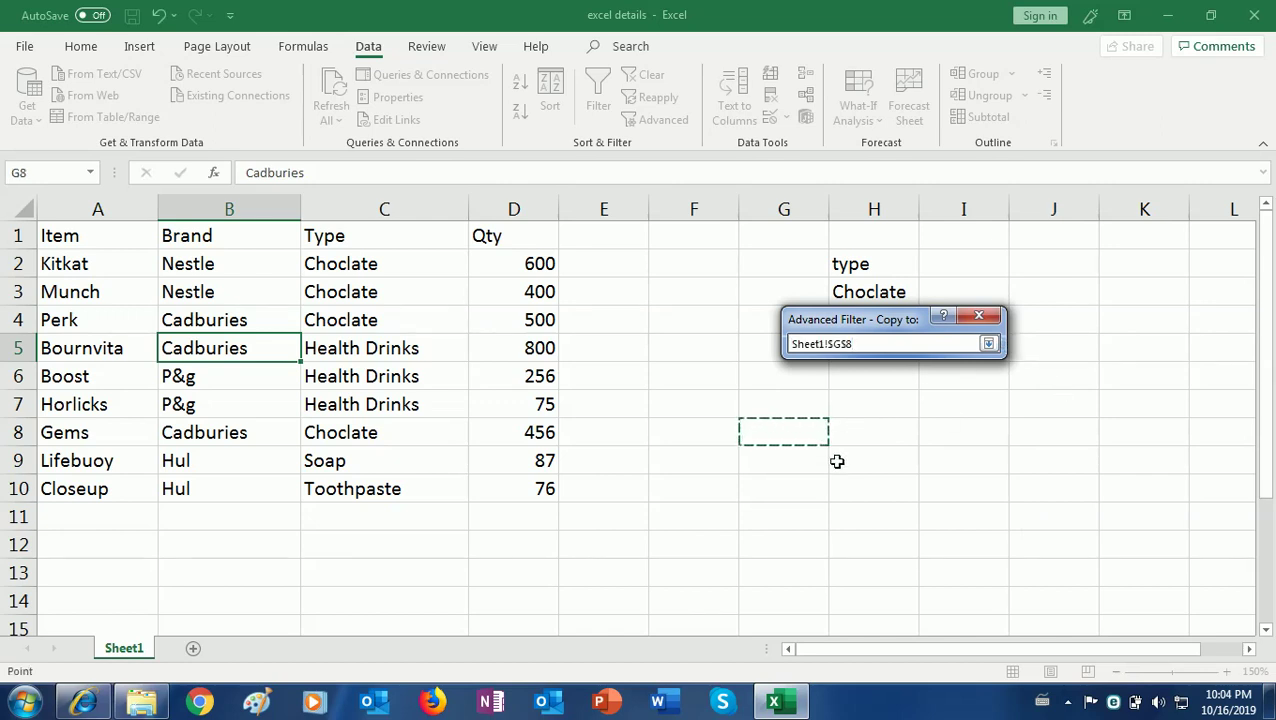
pyautogui.click(988, 343)
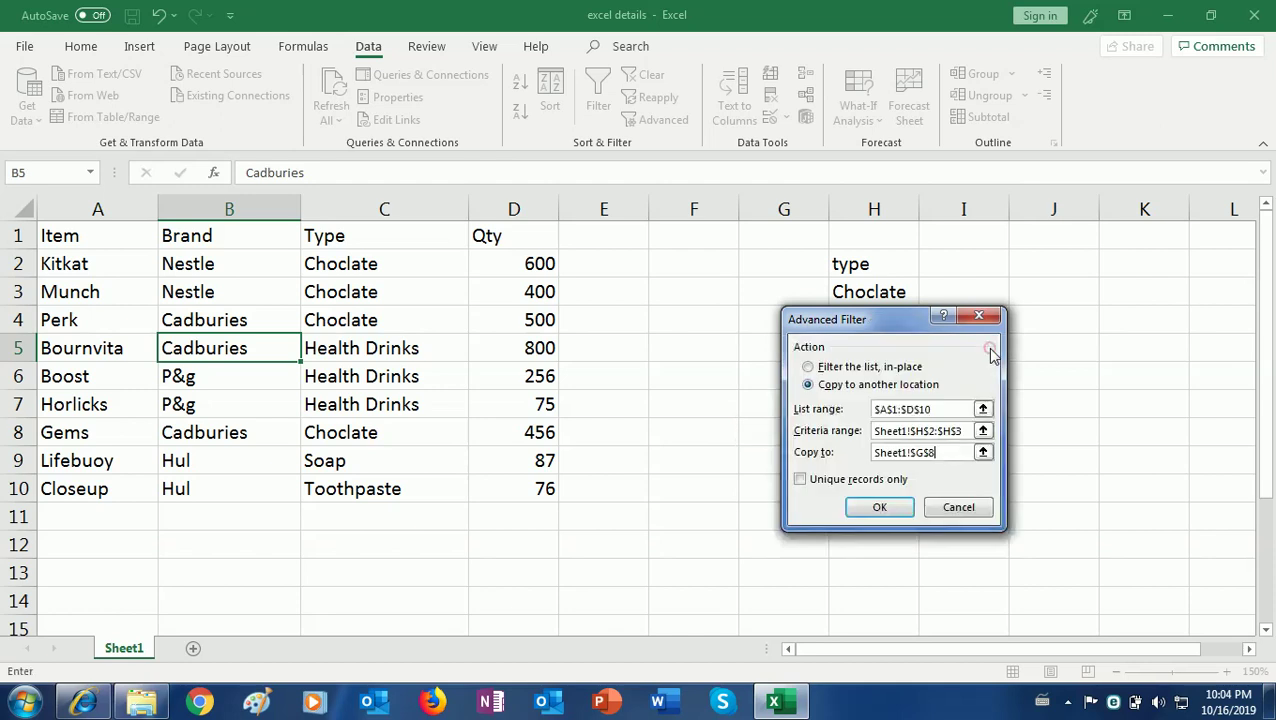
pyautogui.click(880, 508)
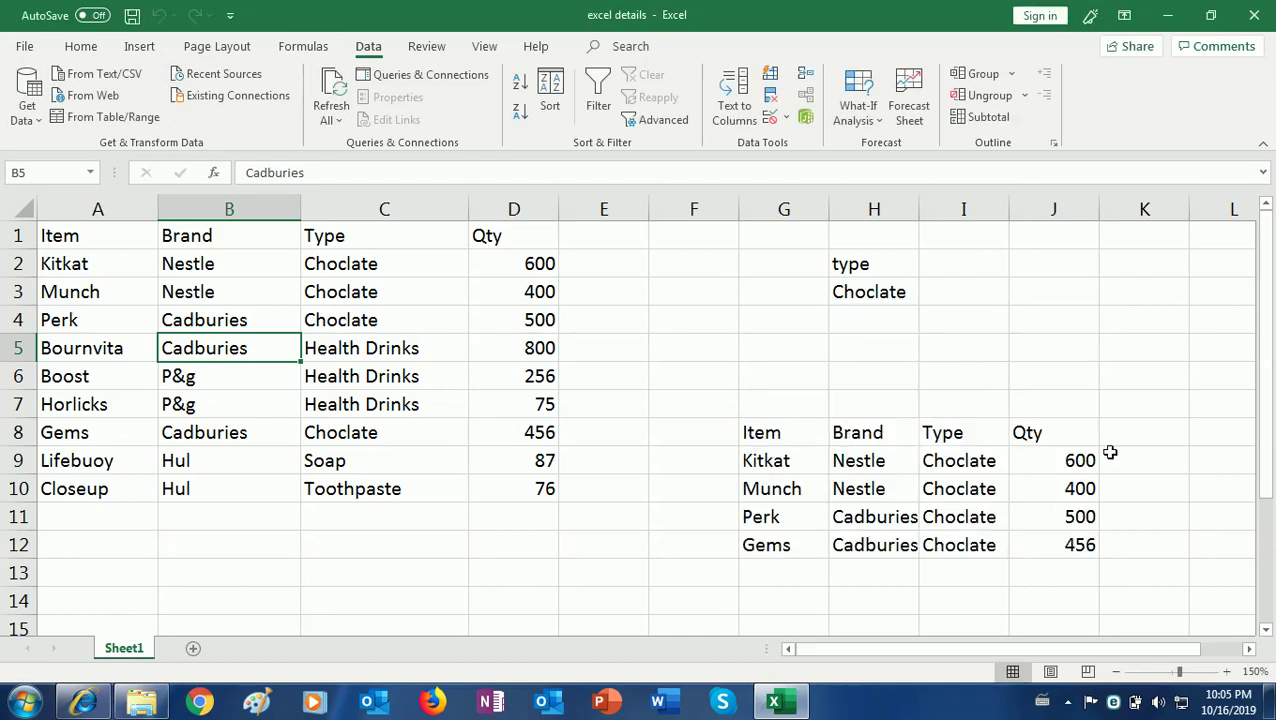